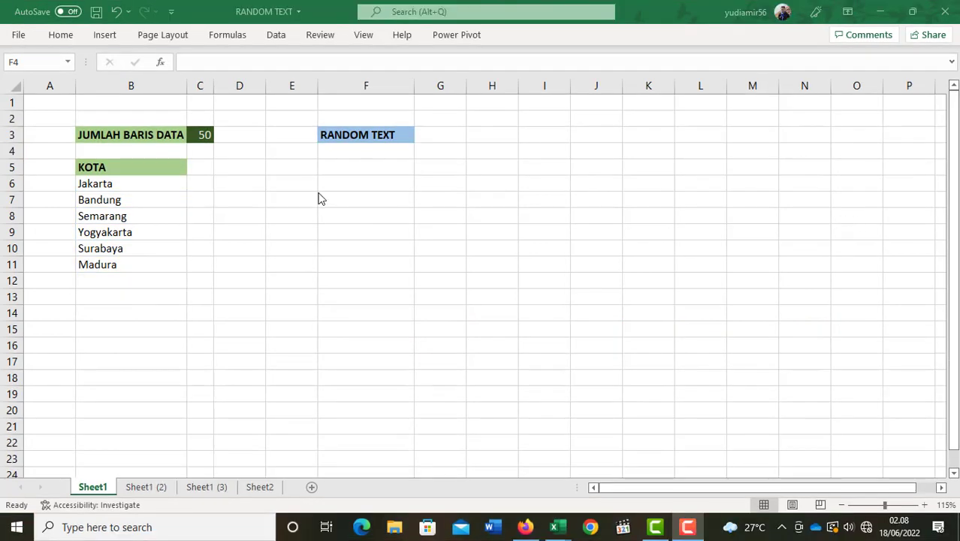
# - Select cell F4 under the RANDOM TEXT heading to begin a formula
pyautogui.click(363, 156)
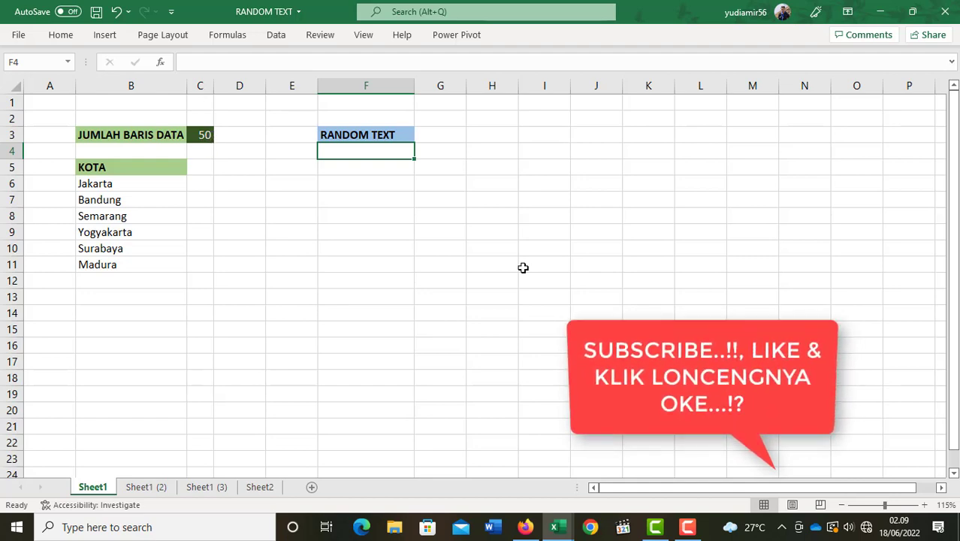
# - Enter =INDEX(B6:B11;3;1) in F4 so it returns Semarang, then reselect F4
pyautogui.write('=')
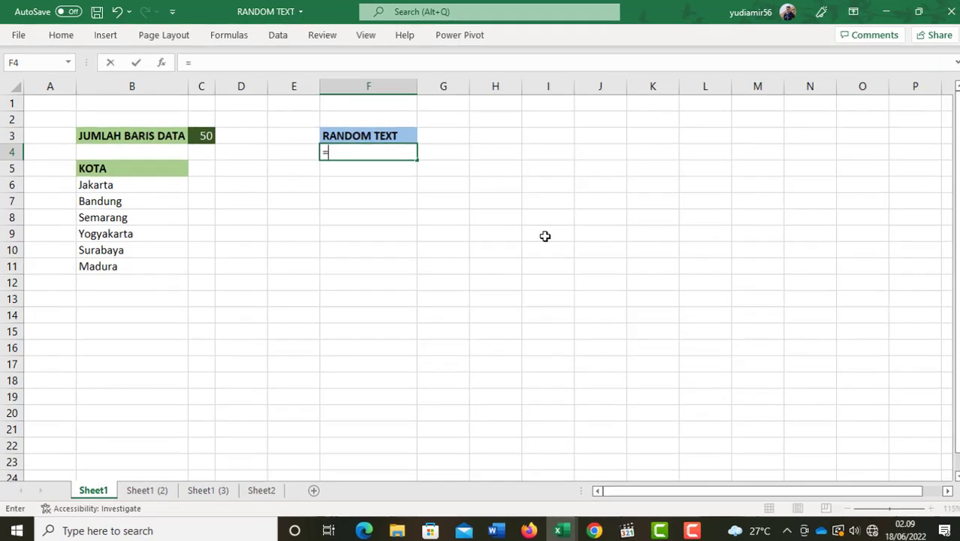
pyautogui.write('INDEX')
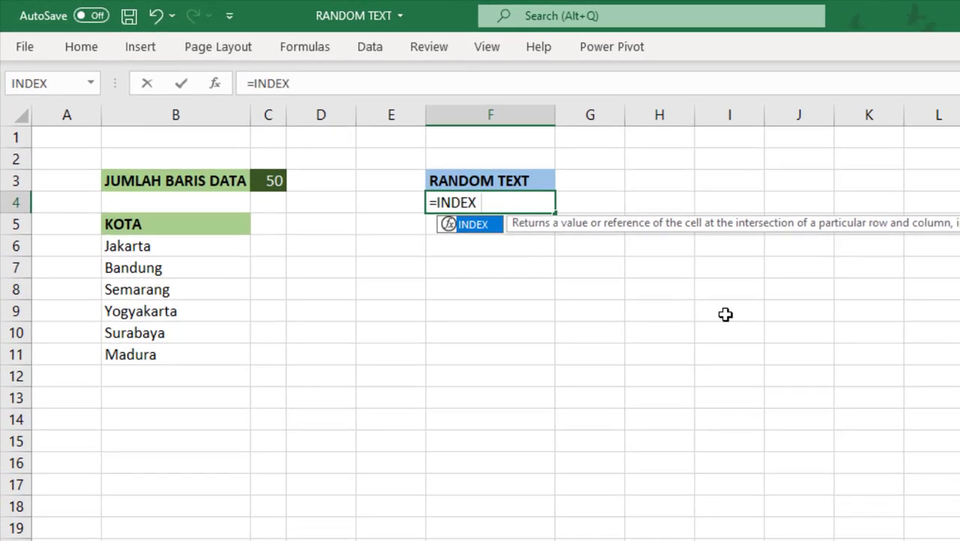
pyautogui.write('(')
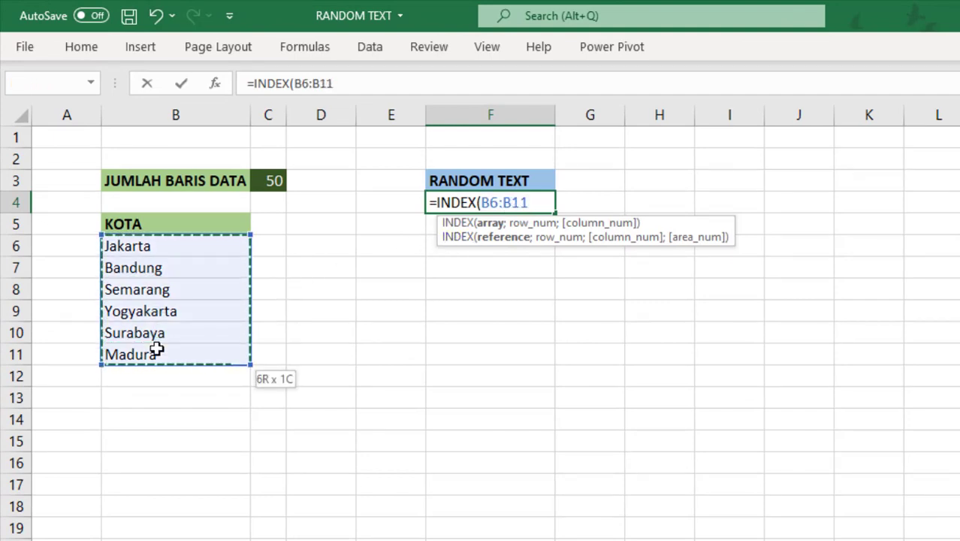
pyautogui.moveTo(156, 245); pyautogui.dragTo(156, 350)
pyautogui.write(';')
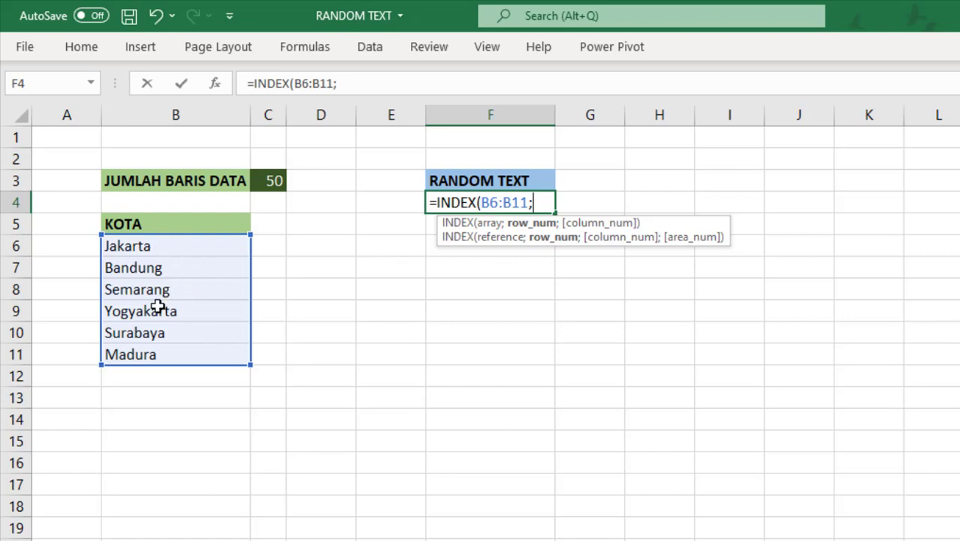
pyautogui.write('3;')
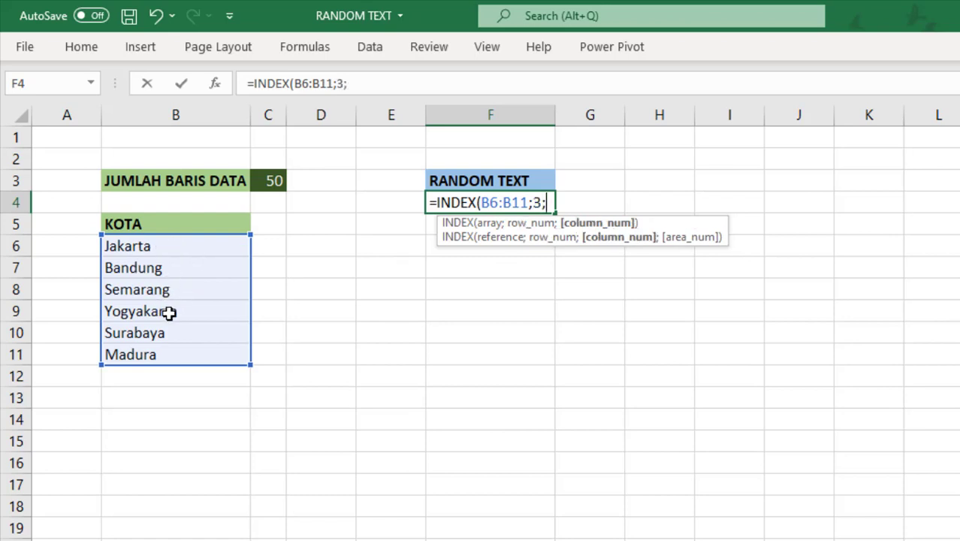
pyautogui.write(')')
pyautogui.press('Return')
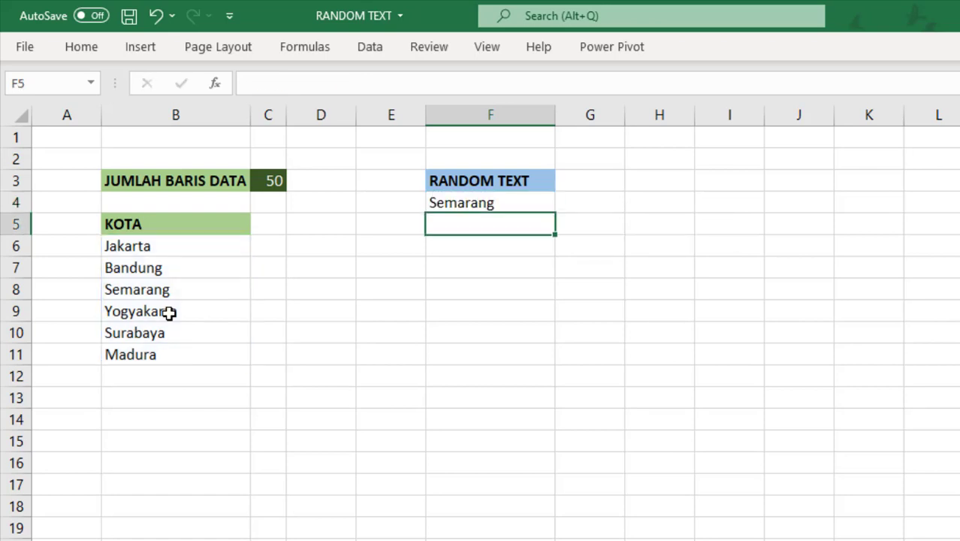
pyautogui.press('Up')
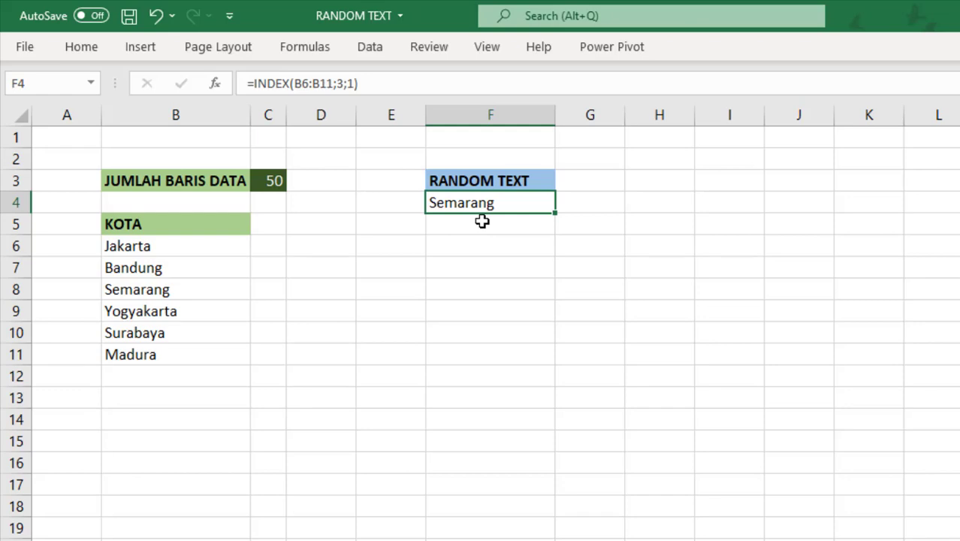
# - Change F4 to =INDEX(B6:B11;RANDARRAY(C3;1;1;6;1)) so random cities spill down column F
pyautogui.press('F2')
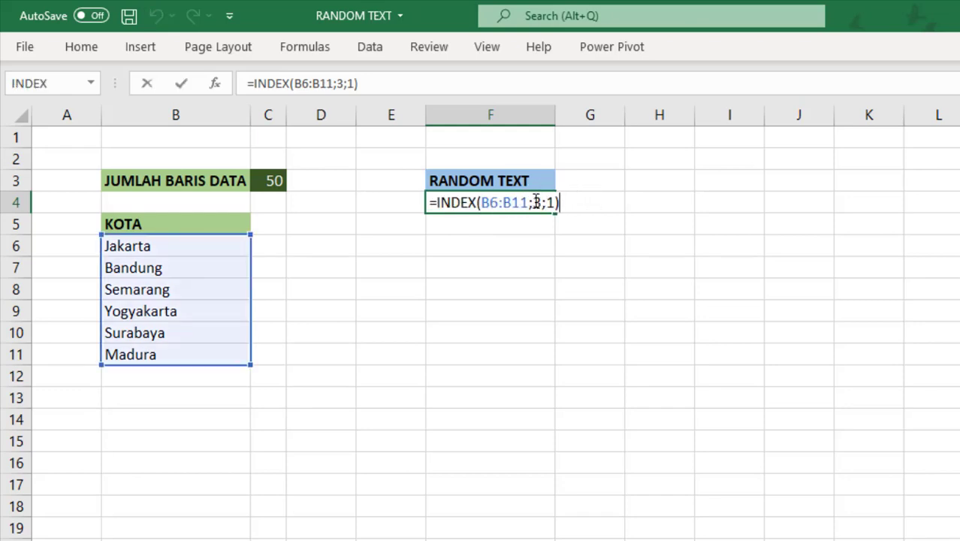
pyautogui.click(537, 202)
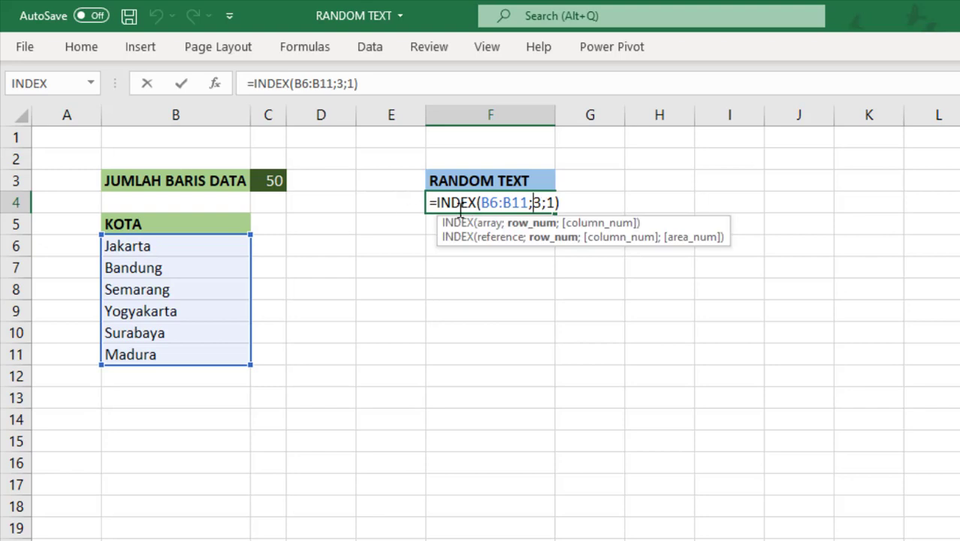
pyautogui.press('Left')
pyautogui.press('Left')
pyautogui.press('Left')
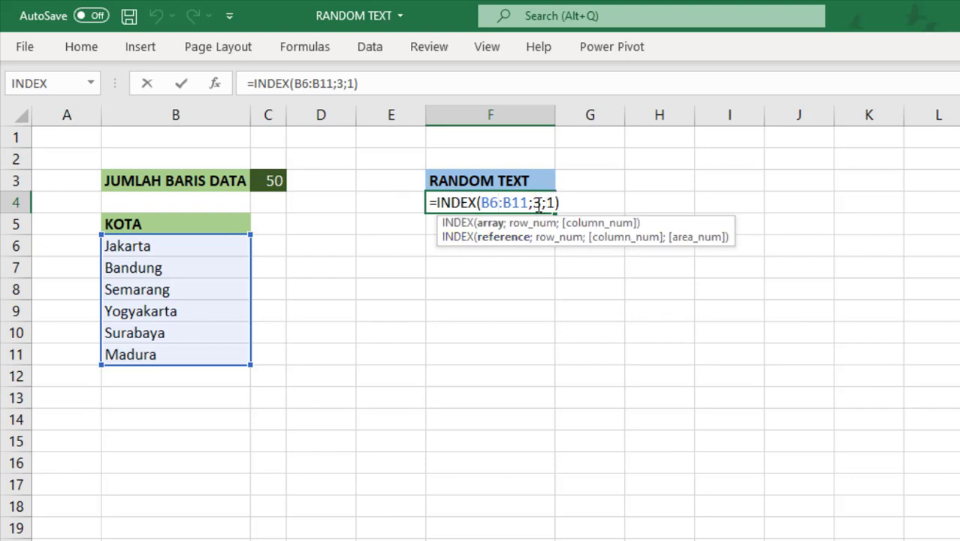
pyautogui.moveTo(537, 204); pyautogui.dragTo(550, 202)
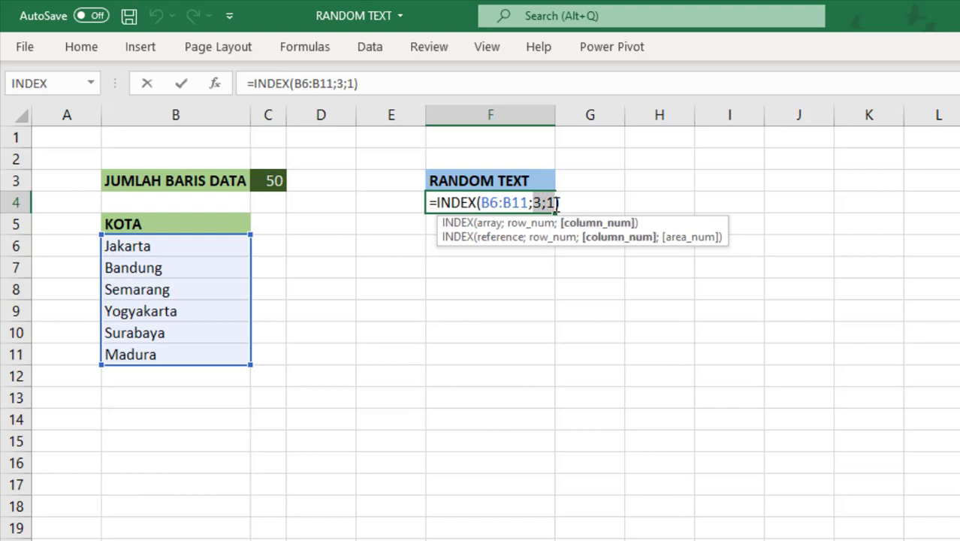
pyautogui.press('BackSpace')
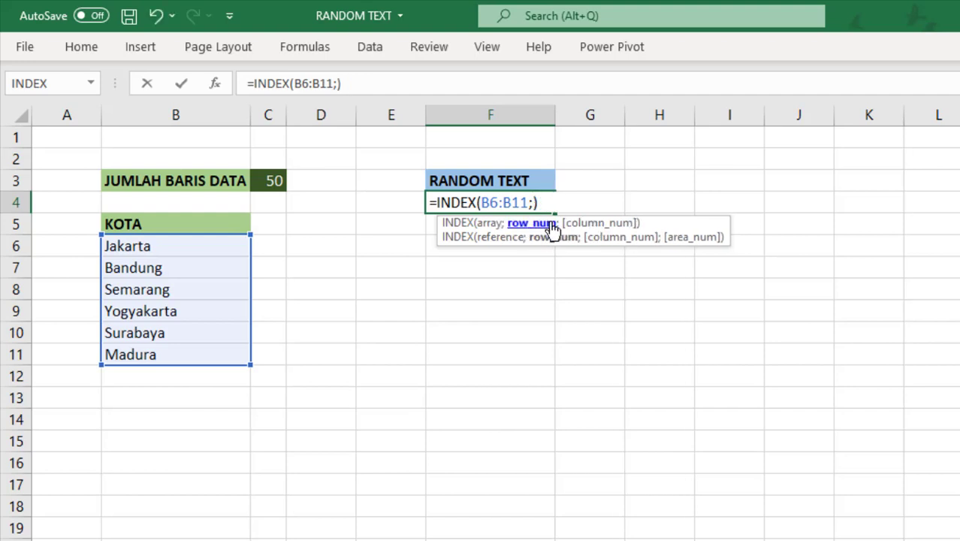
pyautogui.write('RAN')
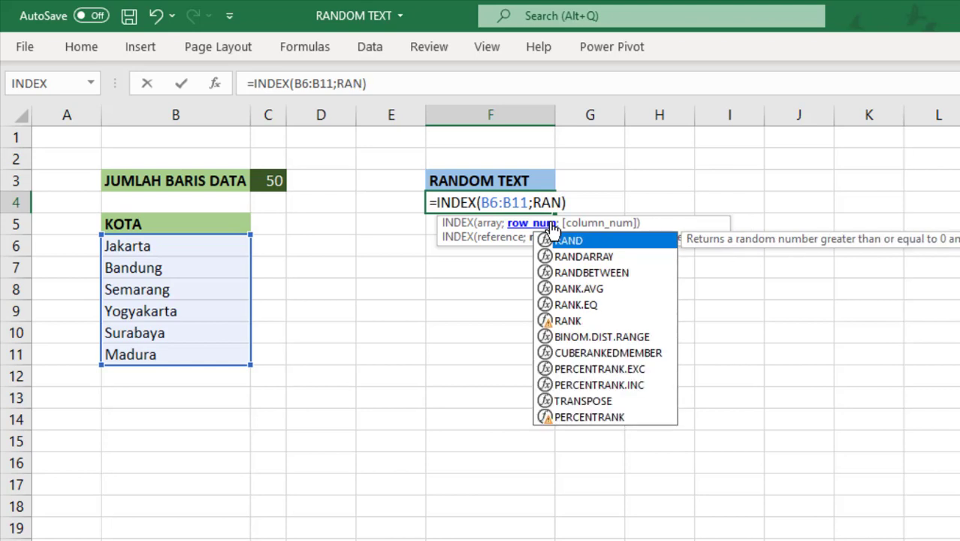
pyautogui.write('DARRAY')
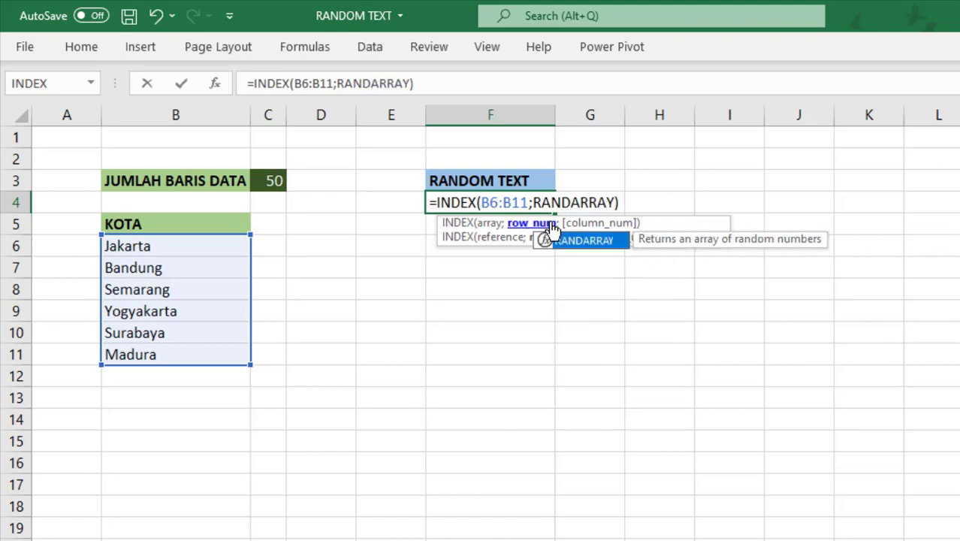
pyautogui.write('(')
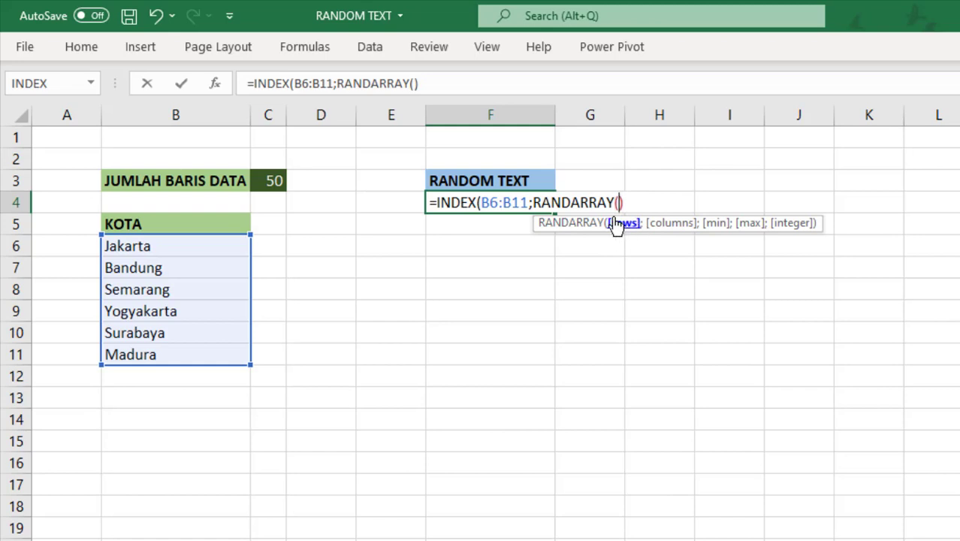
pyautogui.click(273, 188)
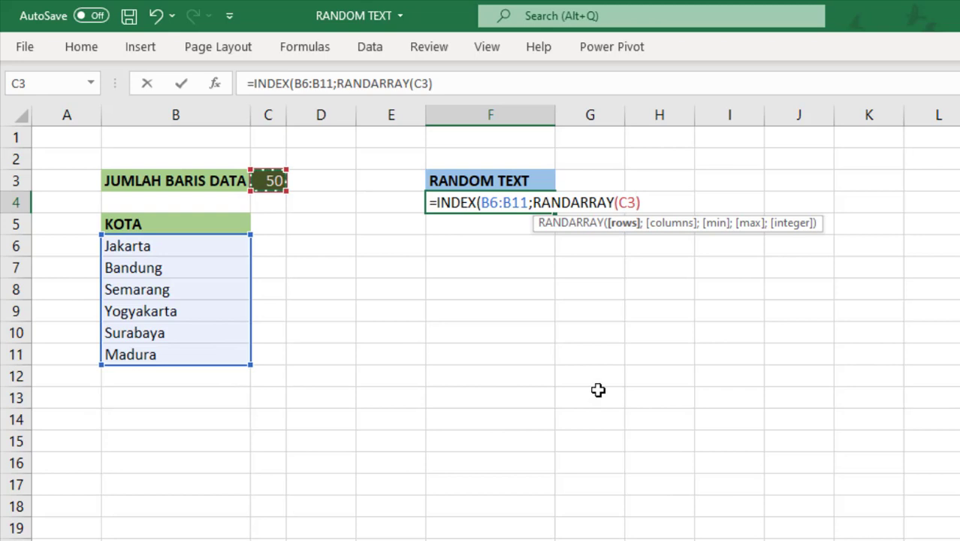
pyautogui.write(';1')
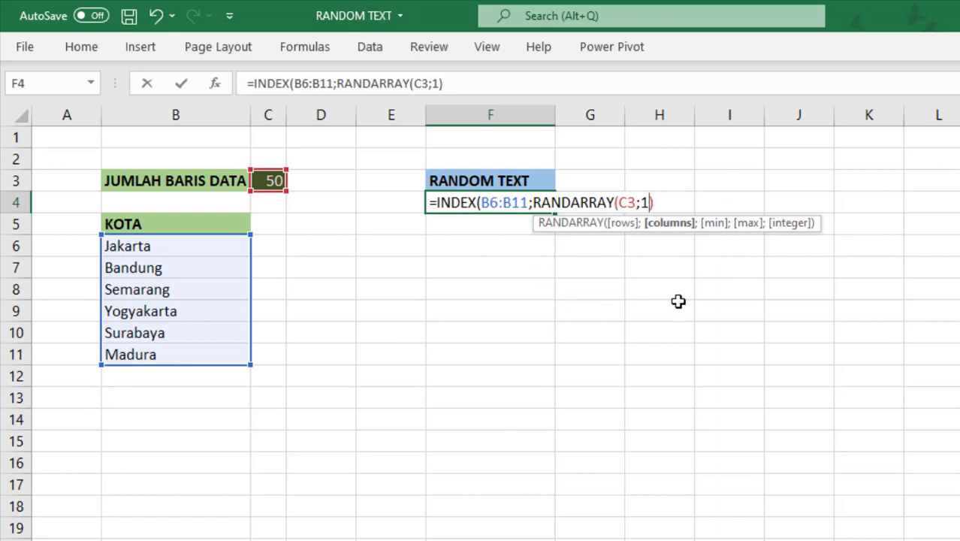
pyautogui.write(';1')
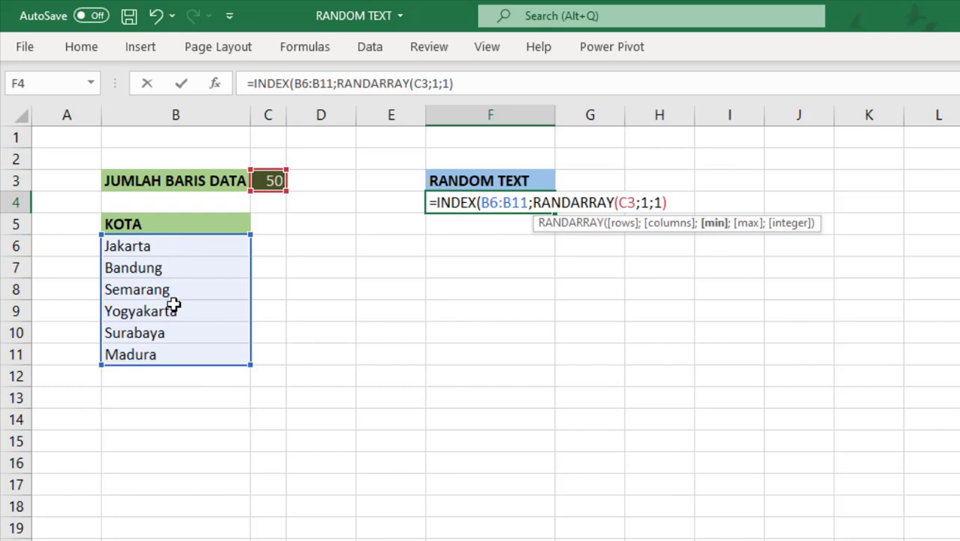
pyautogui.write(';')
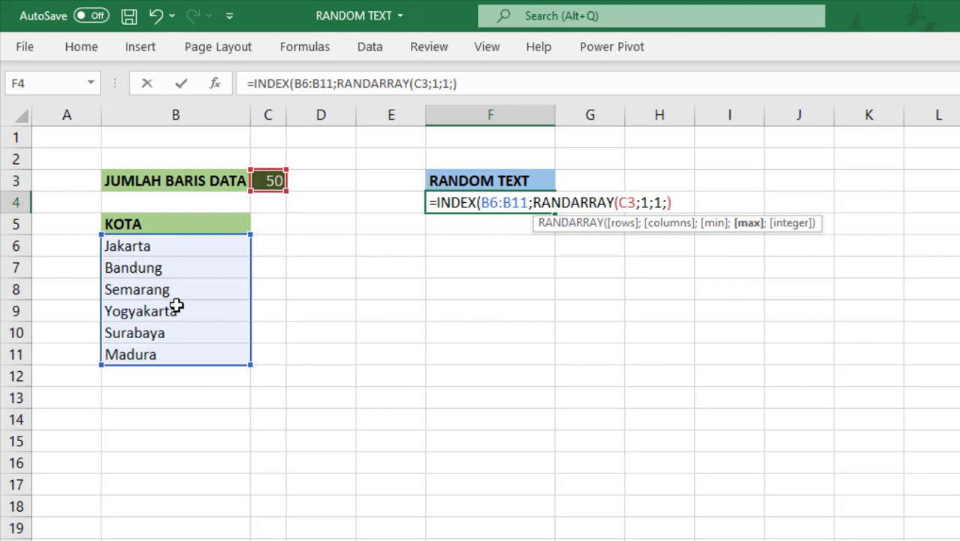
pyautogui.write('6')
pyautogui.write(';')
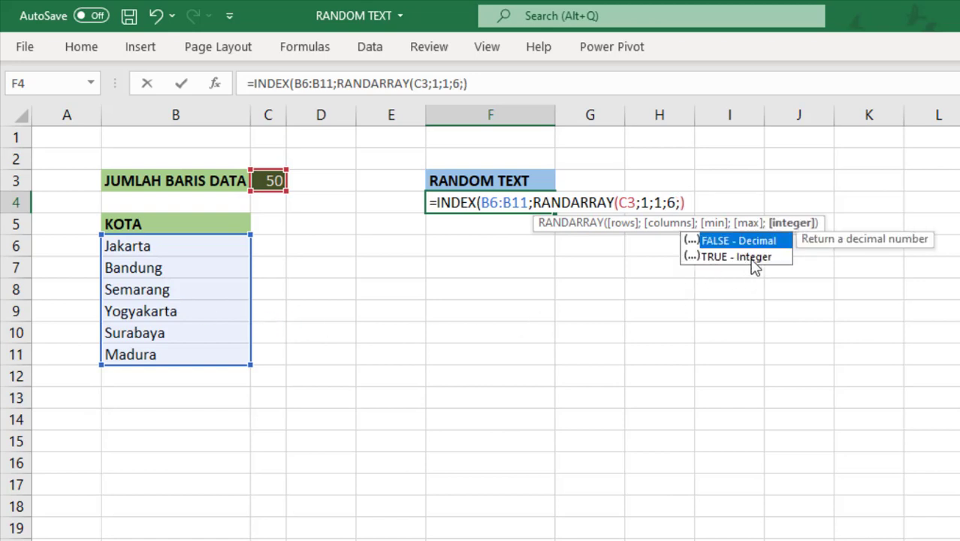
pyautogui.write('1')
pyautogui.write(')')
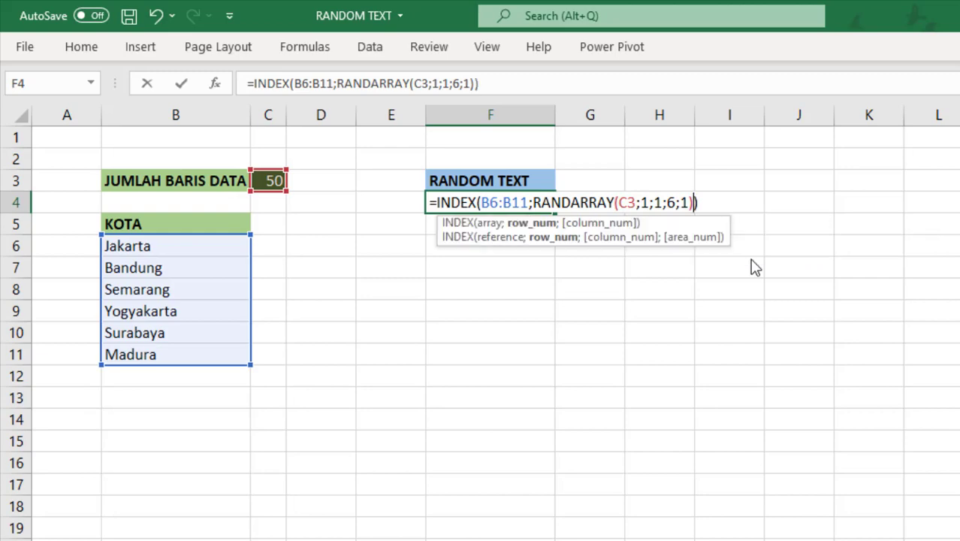
pyautogui.press('Return')
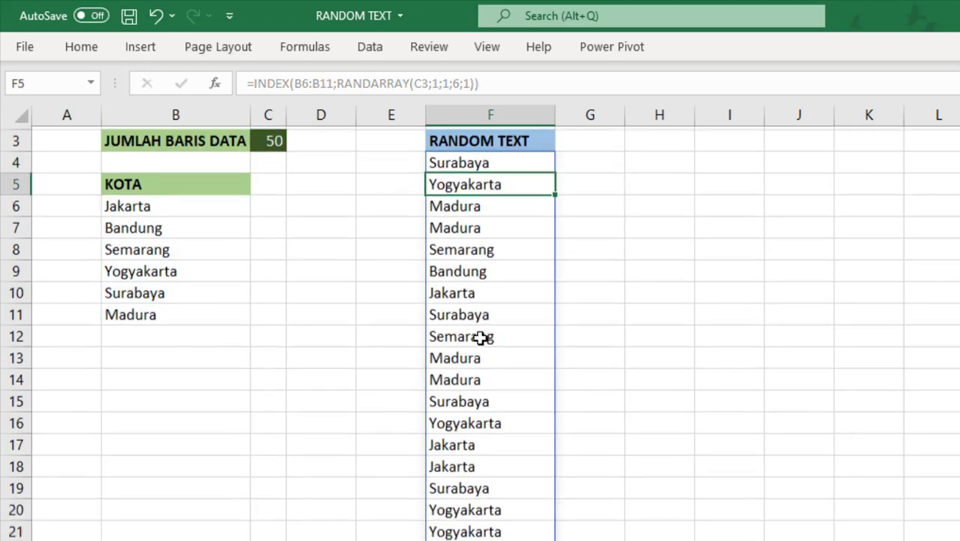
# - Set the row count in C3 to 5, then 10, then 20, checking the spilled list
pyautogui.scroll(-4, 484, 345)
pyautogui.scroll(4, 486, 357)
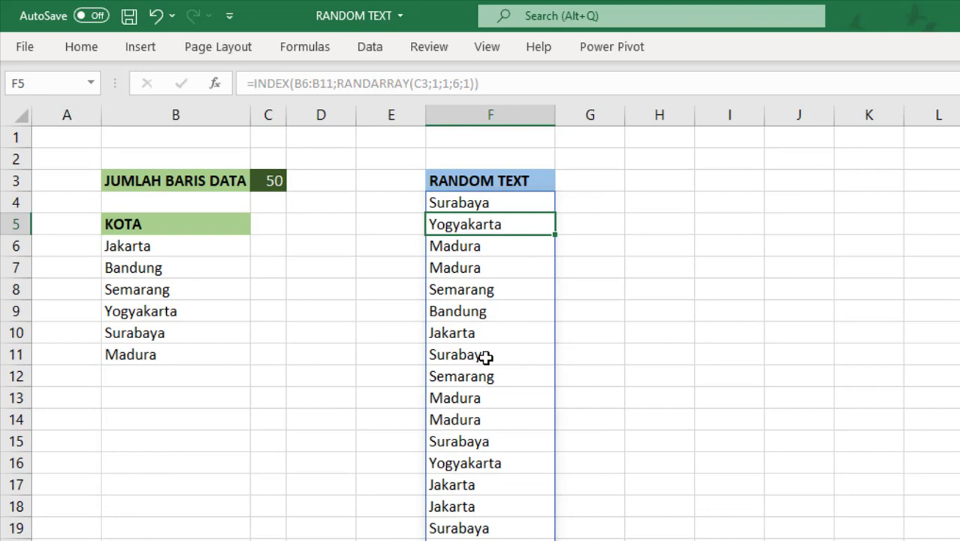
pyautogui.click(492, 197)
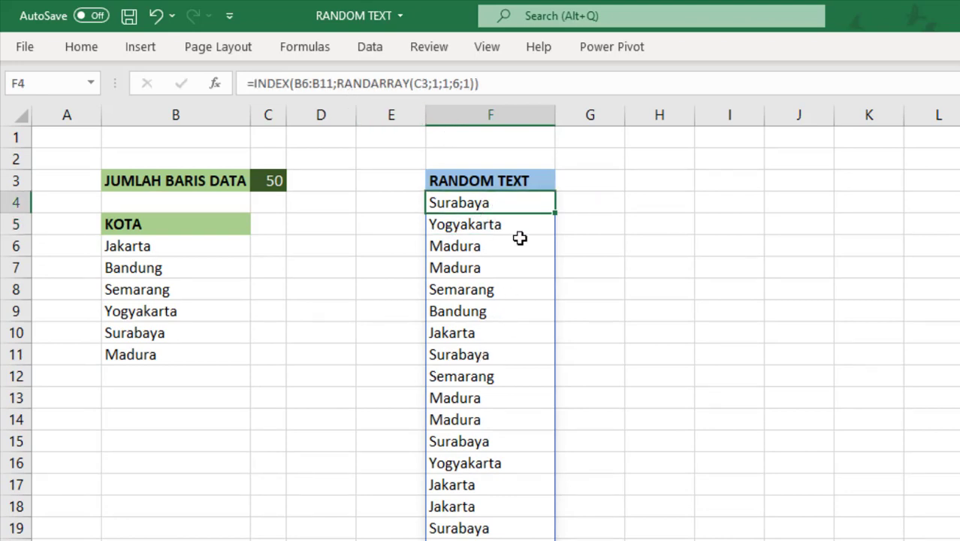
pyautogui.scroll(-3, 518, 247)
pyautogui.scroll(3, 517, 263)
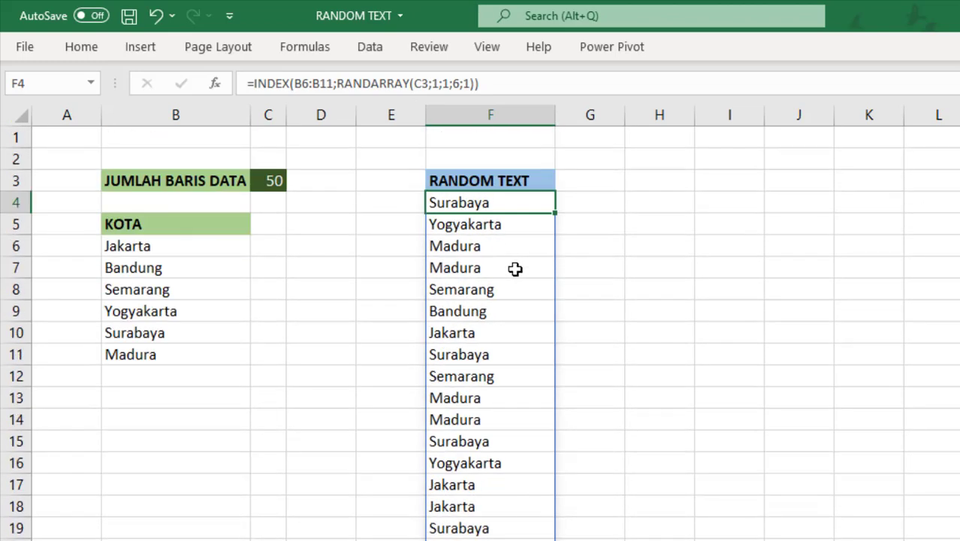
pyautogui.click(282, 178)
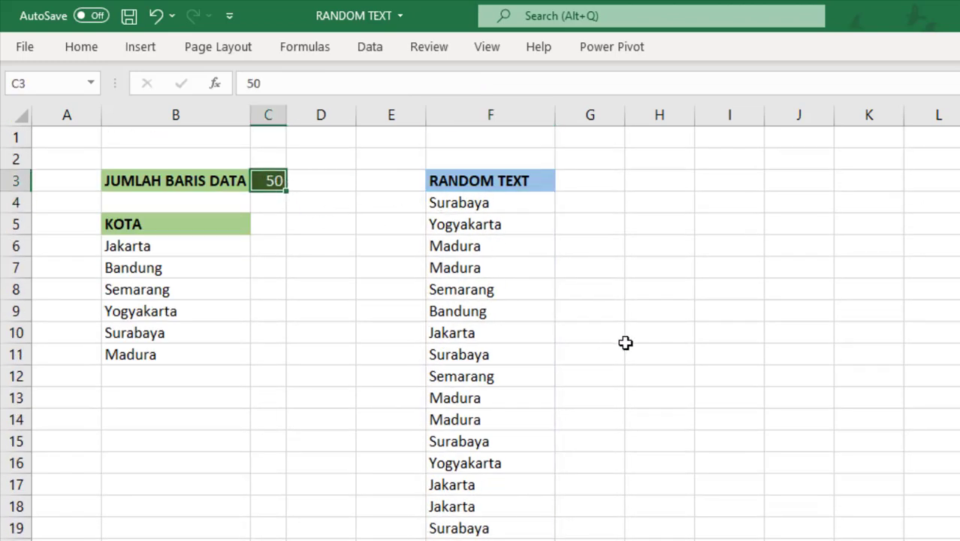
pyautogui.write('5')
pyautogui.press('Return')
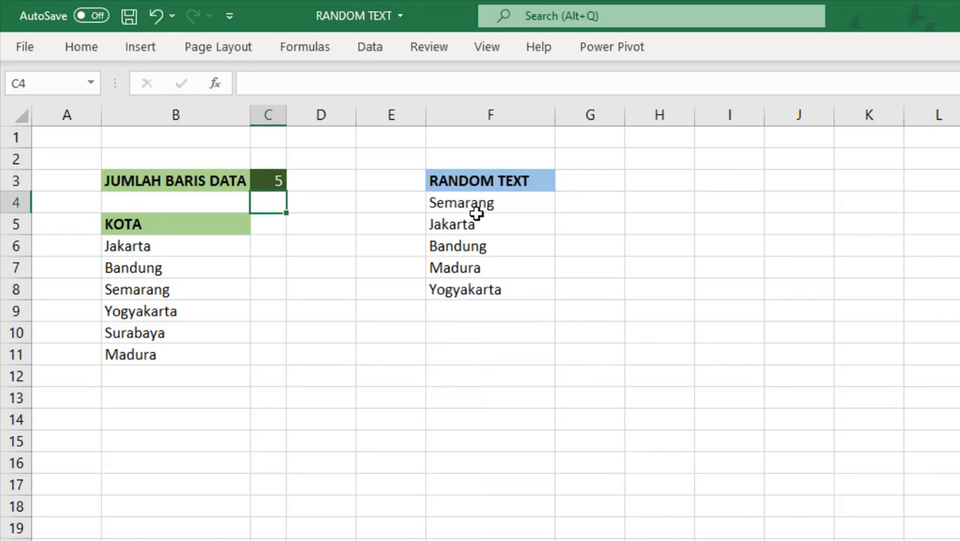
pyautogui.click(278, 181)
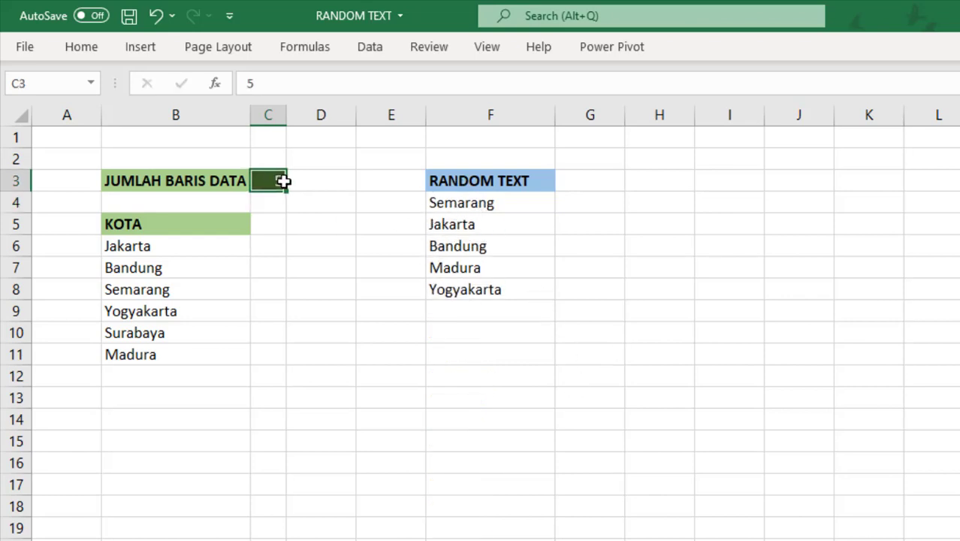
pyautogui.write('10')
pyautogui.press('Return')
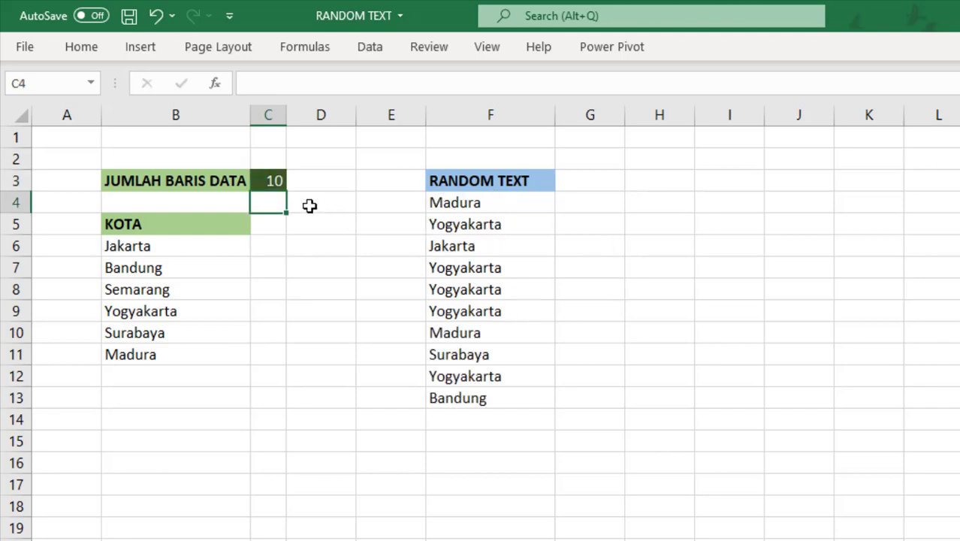
pyautogui.click(271, 182)
pyautogui.write('20')
pyautogui.click(798, 332)
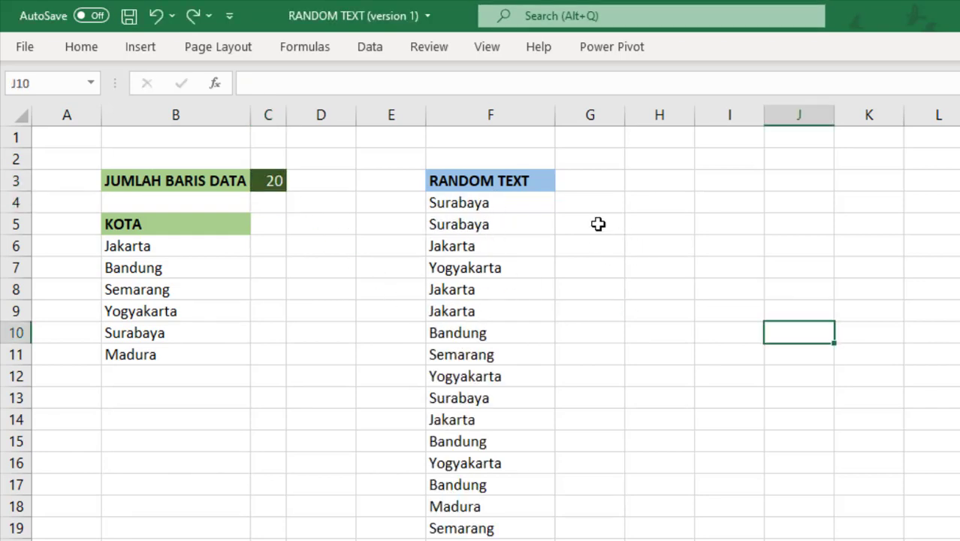
pyautogui.click(521, 210)
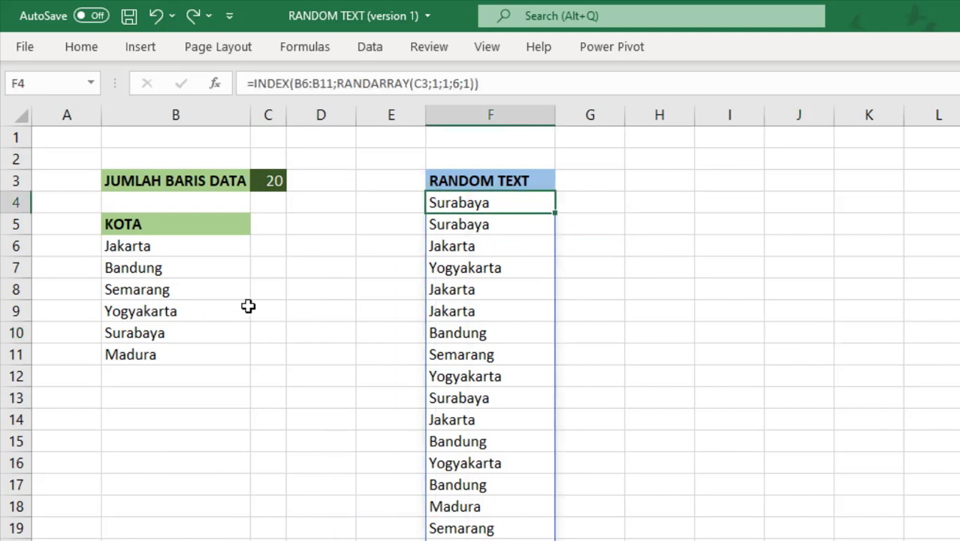
# - Add Riau in B12 below Madura and check the spilled list in column F
pyautogui.click(125, 375)
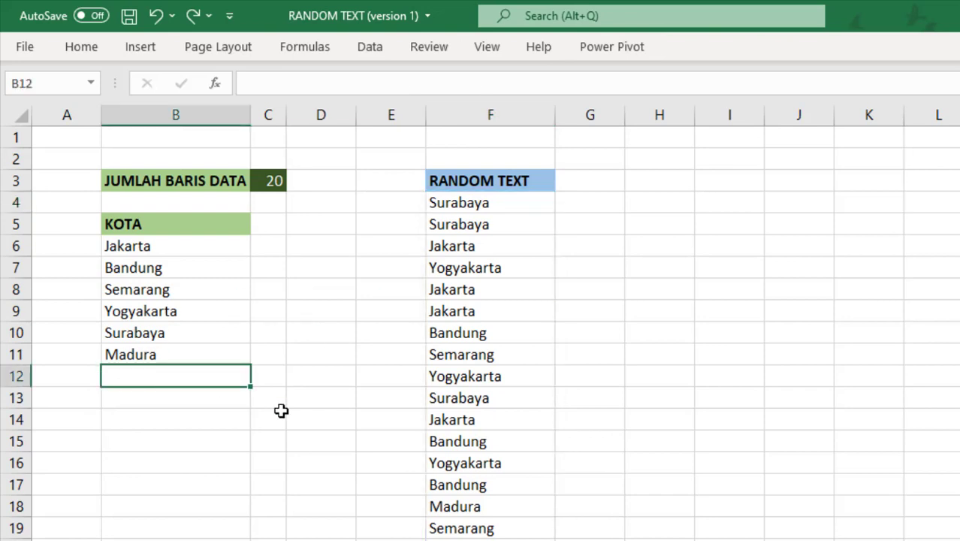
pyautogui.write('Riau')
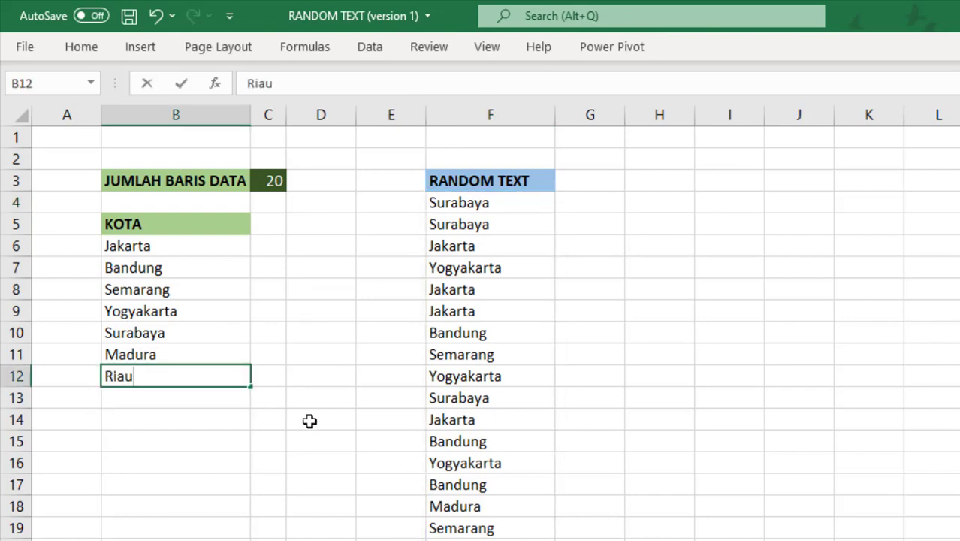
pyautogui.press('Return')
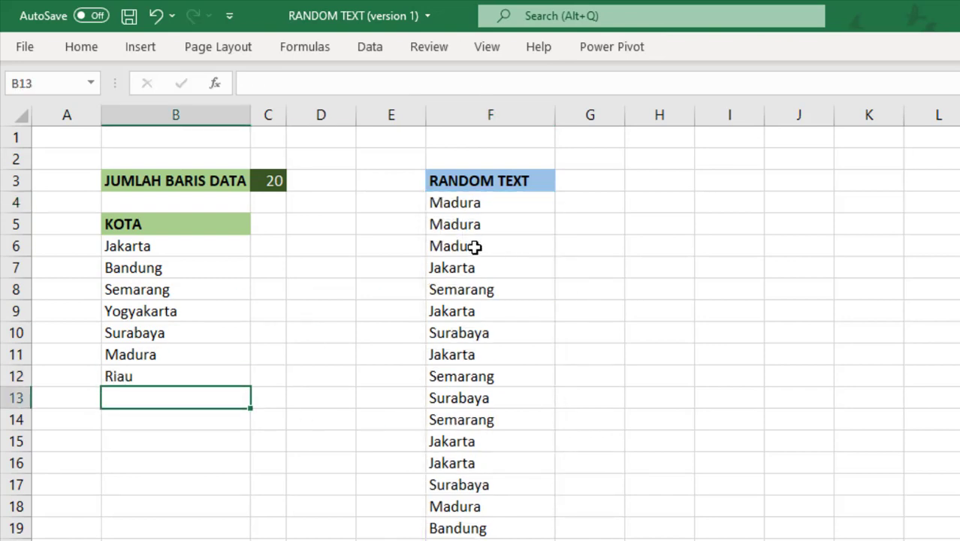
pyautogui.click(474, 248)
# - Enter 30 in C3 and scroll to confirm column F spills 30 cities
pyautogui.scroll(-2, 451, 451)
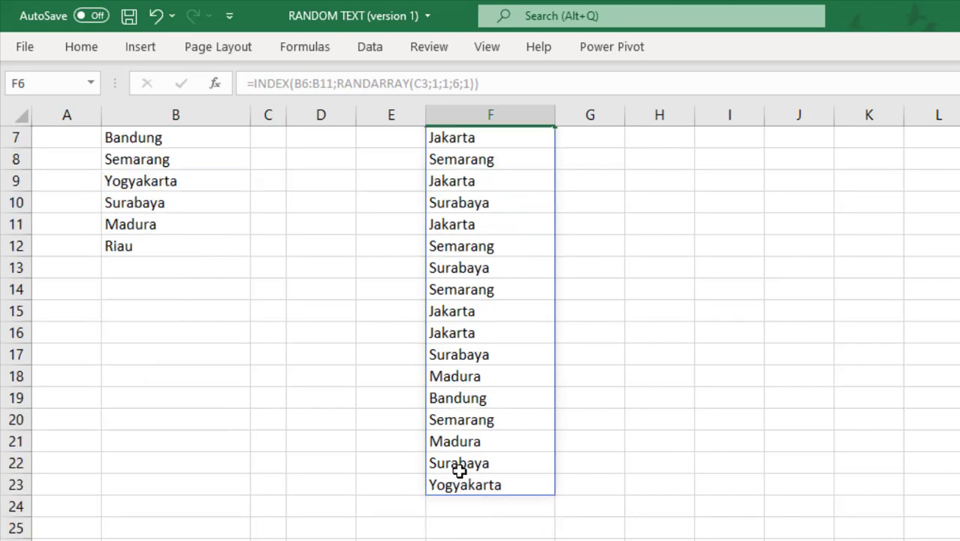
pyautogui.scroll(2, 459, 475)
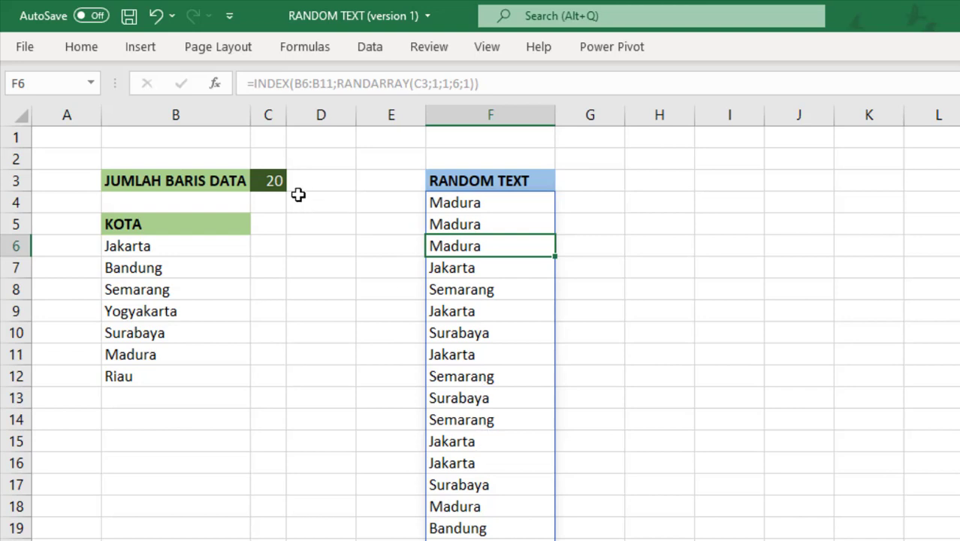
pyautogui.click(271, 182)
pyautogui.write('30')
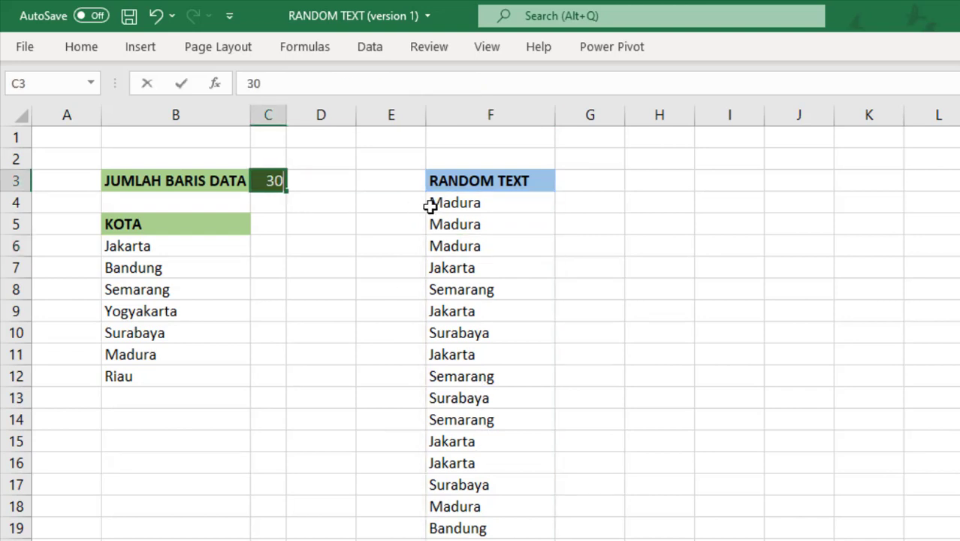
pyautogui.press('Return')
pyautogui.scroll(-3, 559, 307)
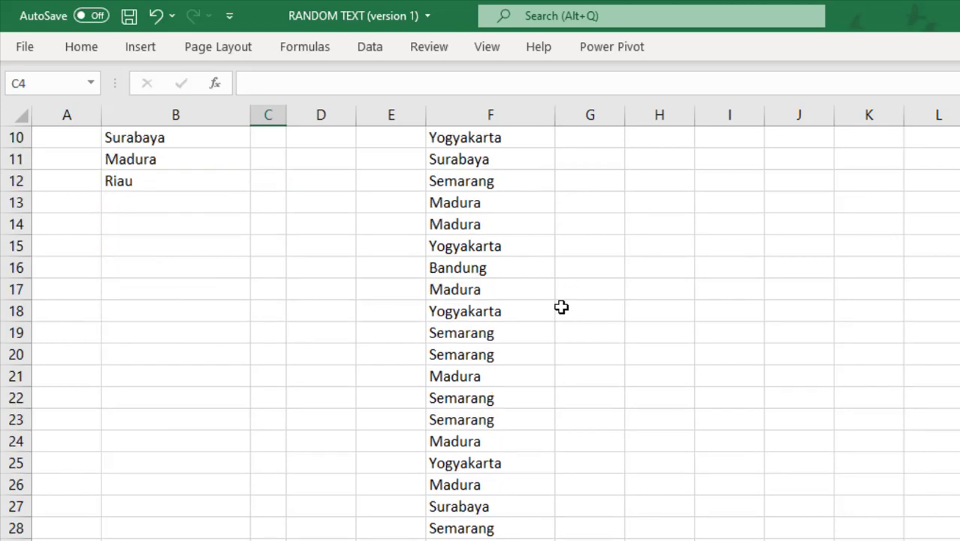
pyautogui.scroll(-2, 539, 417)
pyautogui.scroll(2, 526, 425)
pyautogui.scroll(3, 515, 433)
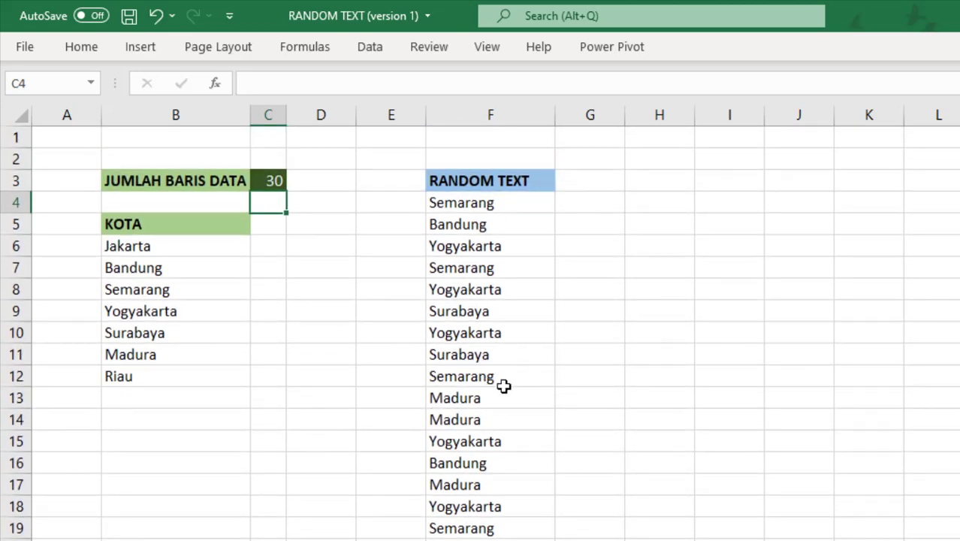
pyautogui.click(489, 203)
pyautogui.doubleClick(488, 202)
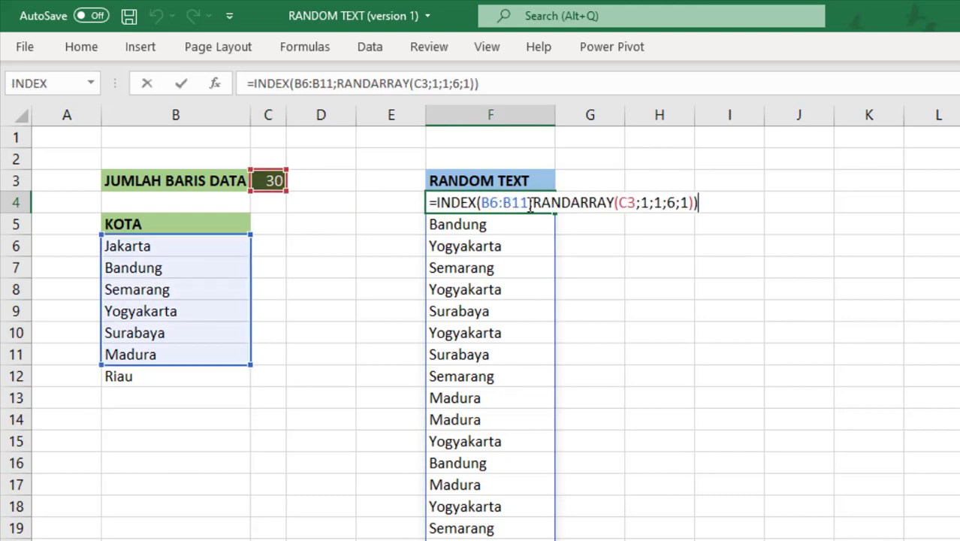
pyautogui.moveTo(677, 201); pyautogui.dragTo(672, 201)
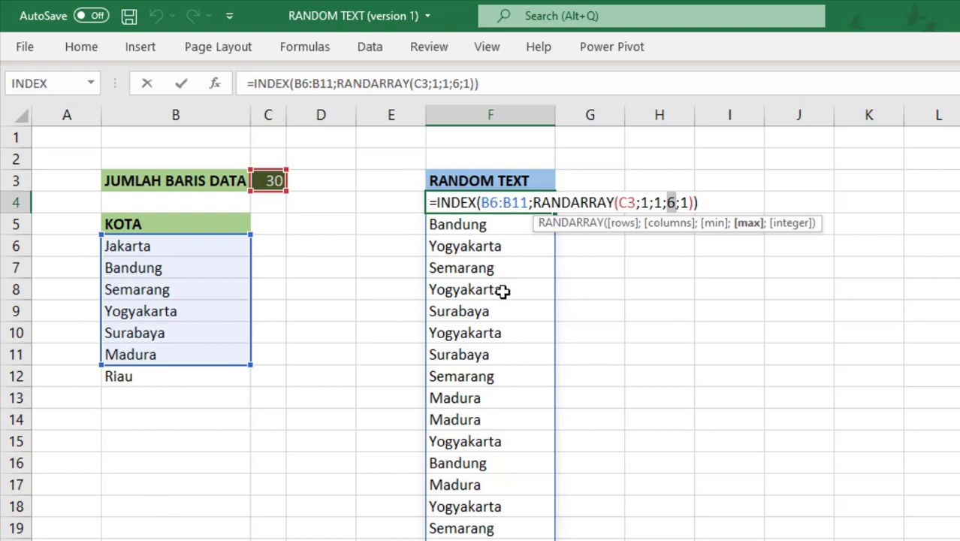
pyautogui.hotkey('ctrl', 'Return')
# - Remove Riau from B12 and convert the KOTA list B5:B11 into a table with headers
pyautogui.click(154, 350)
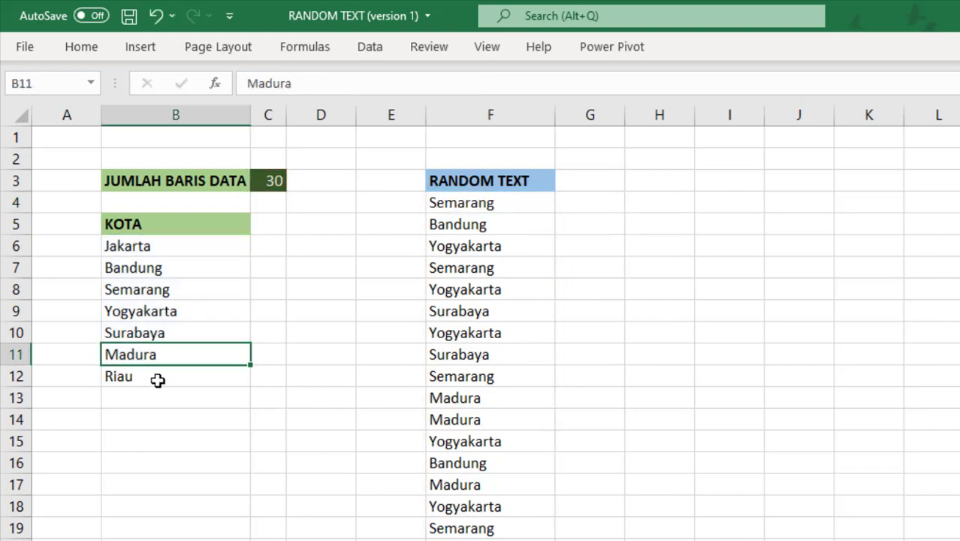
pyautogui.click(157, 380)
pyautogui.press('Delete')
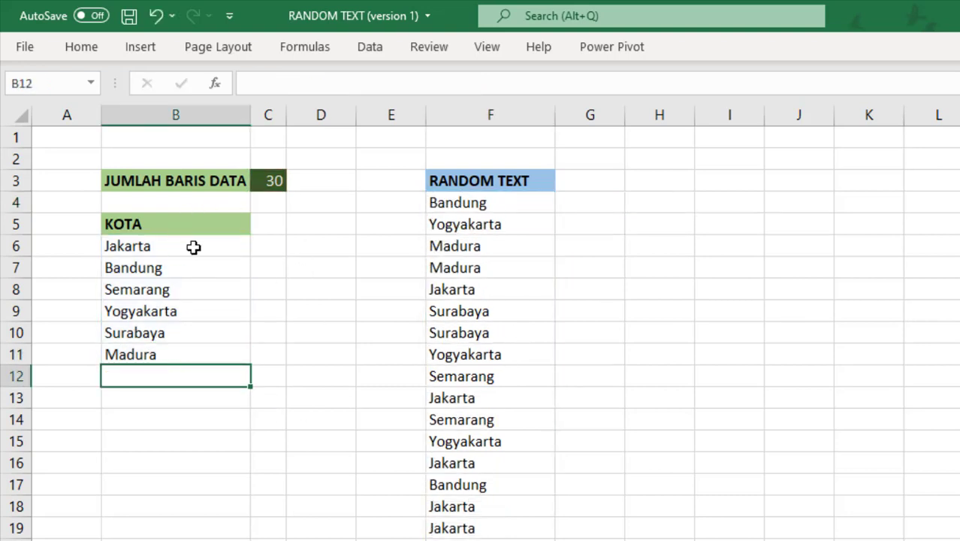
pyautogui.moveTo(176, 242); pyautogui.dragTo(172, 347)
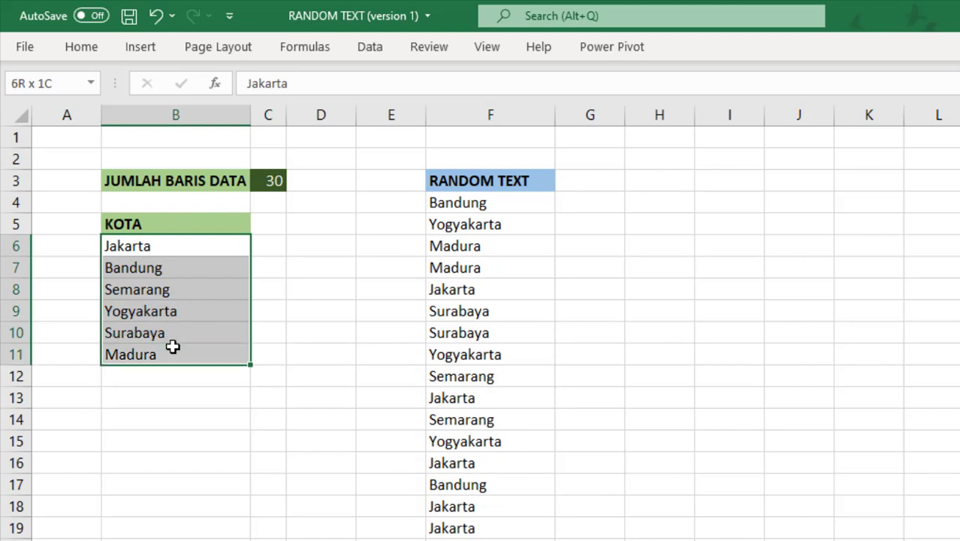
pyautogui.moveTo(176, 223); pyautogui.dragTo(178, 350)
pyautogui.click(184, 227)
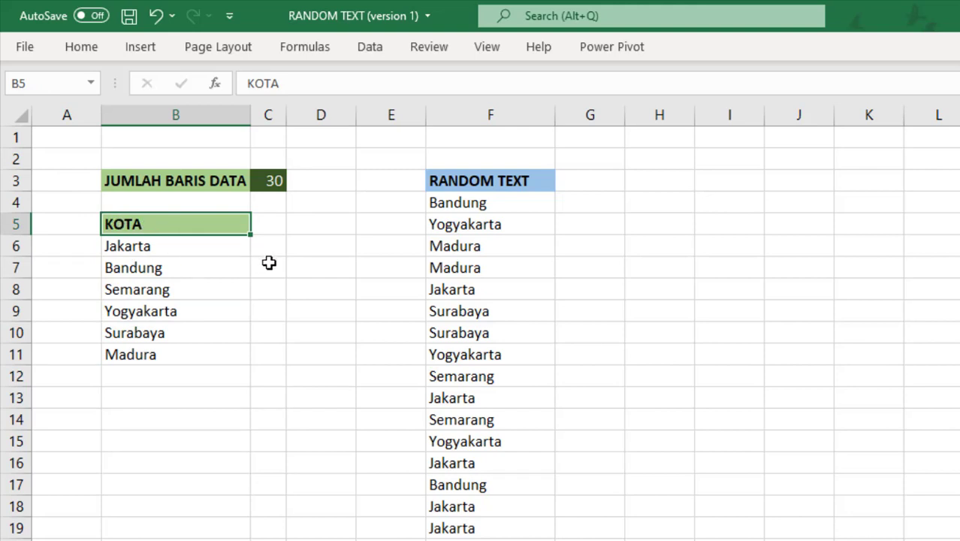
pyautogui.hotkey('ctrl', 't')
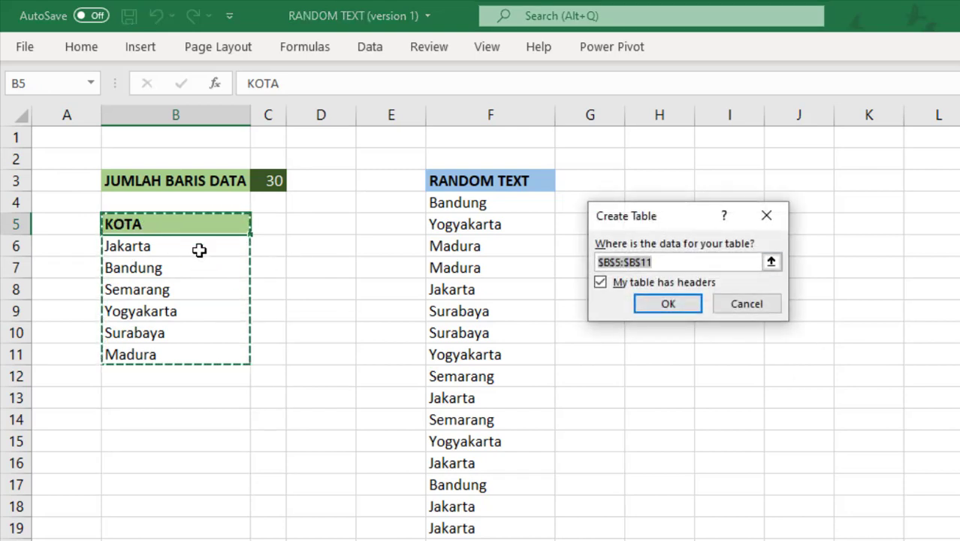
pyautogui.click(668, 308)
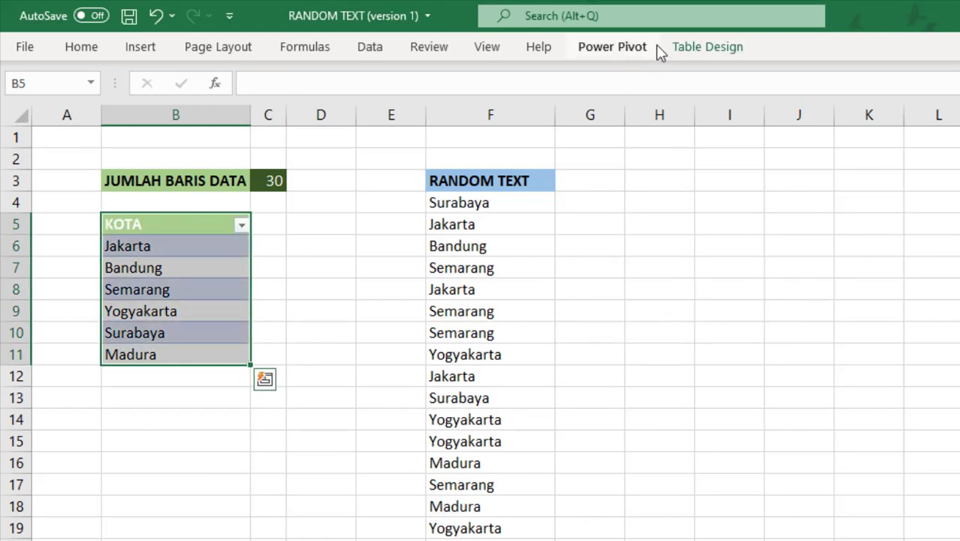
# - Rename the table from Table2 to kota in Table Design
pyautogui.click(707, 46)
pyautogui.click(61, 96)
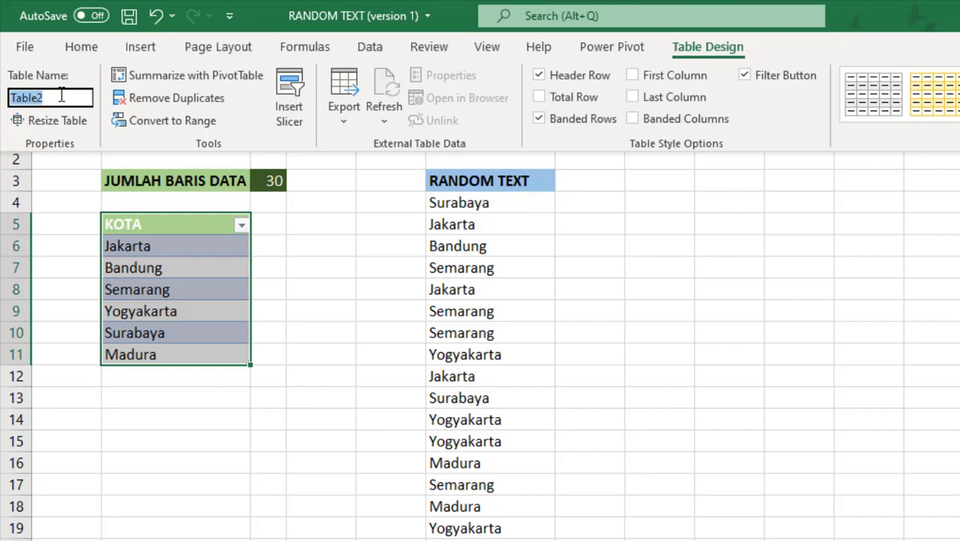
pyautogui.write('kota')
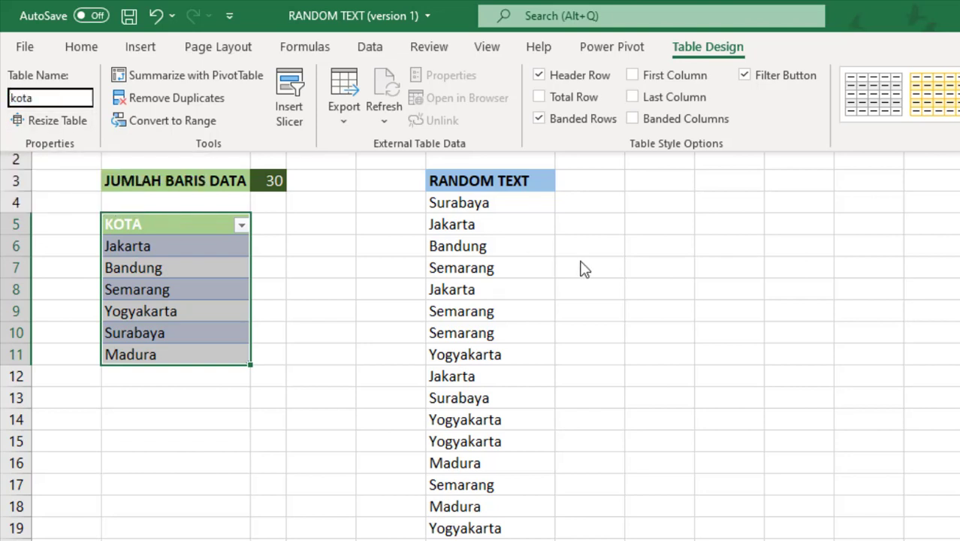
pyautogui.press('Return')
pyautogui.click(490, 205)
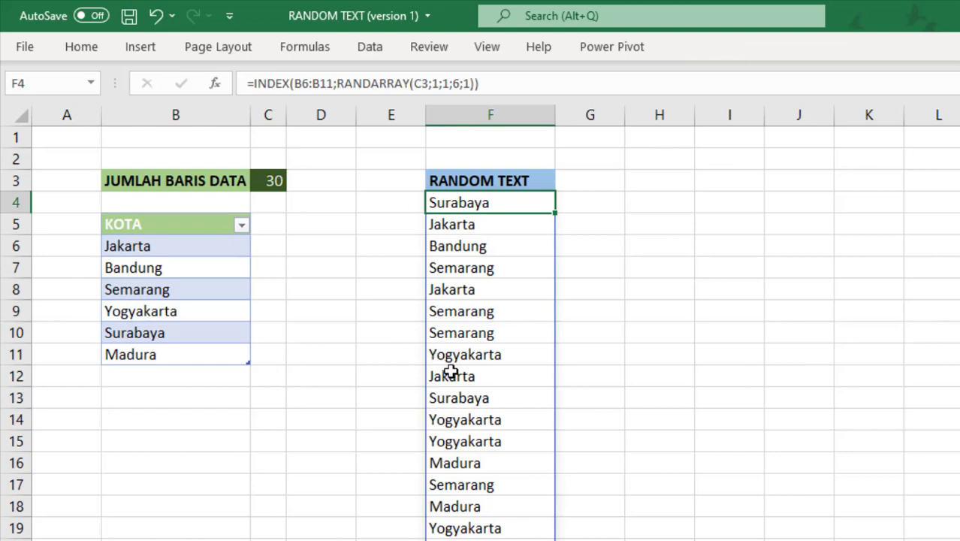
# - Change F4 to =INDEX(kota;RANDARRAY(C3;1;1;COUNTA(kota);1)) so it draws from the kota table
pyautogui.press('F2')
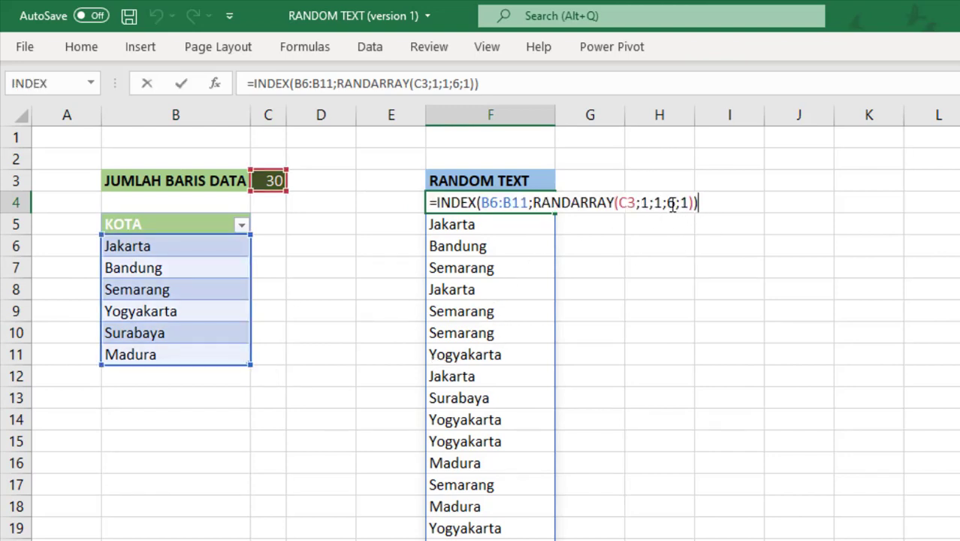
pyautogui.moveTo(528, 204); pyautogui.dragTo(481, 203)
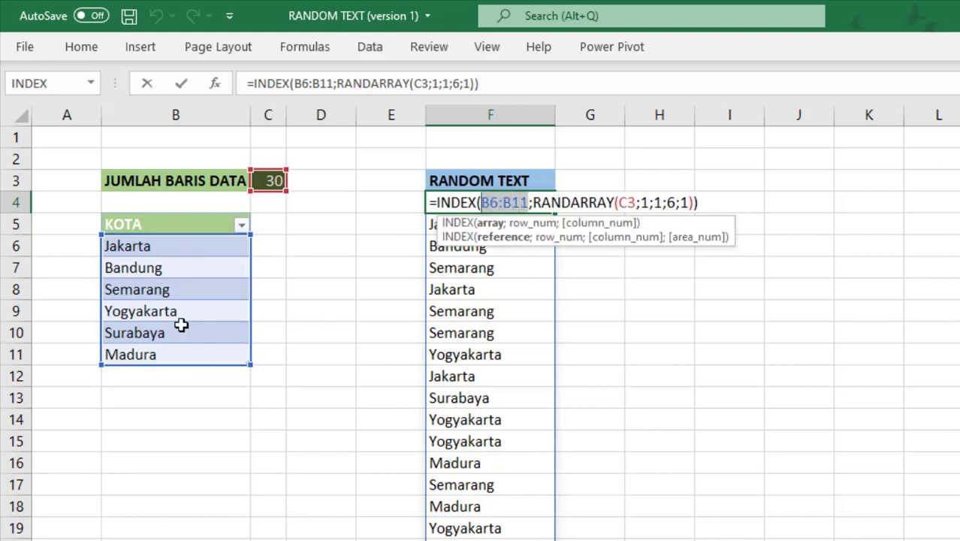
pyautogui.write('kota')
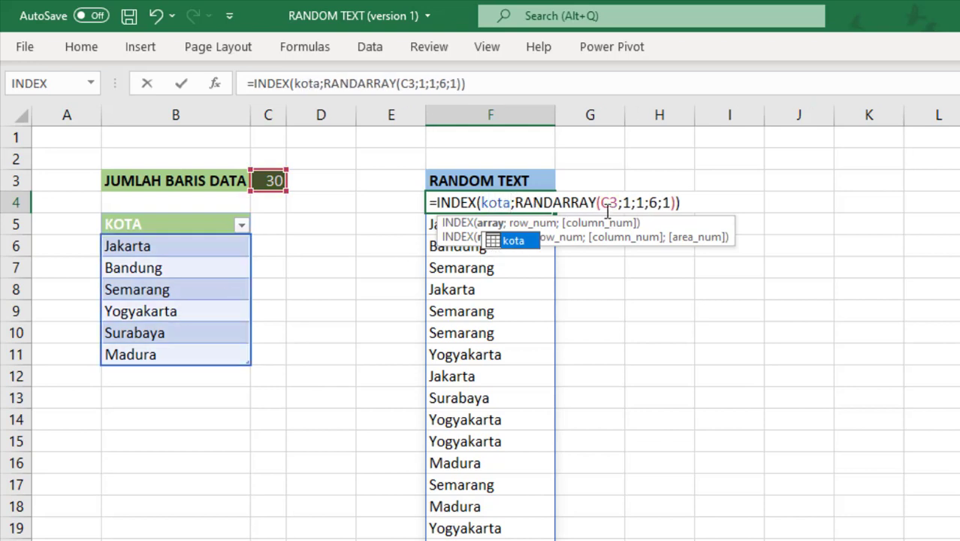
pyautogui.click(651, 202)
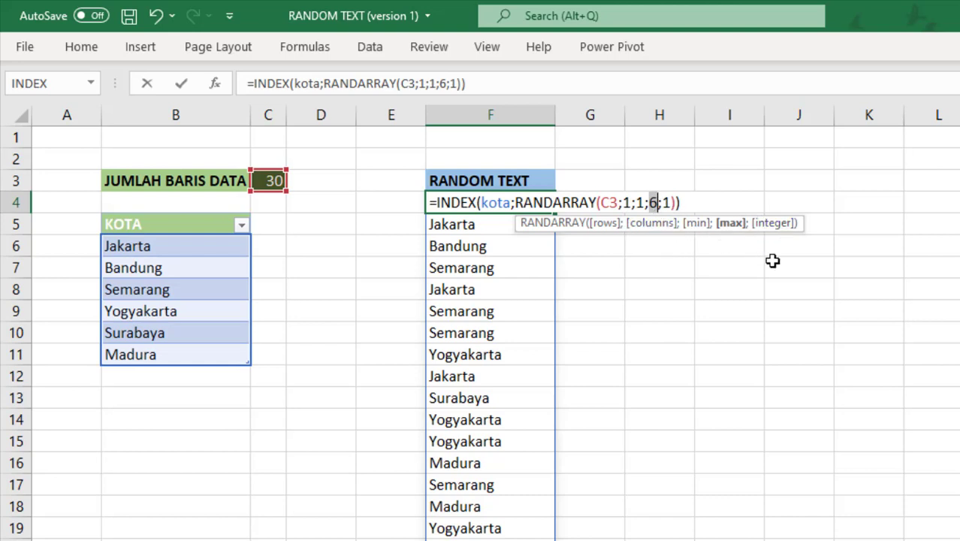
pyautogui.write('counta')
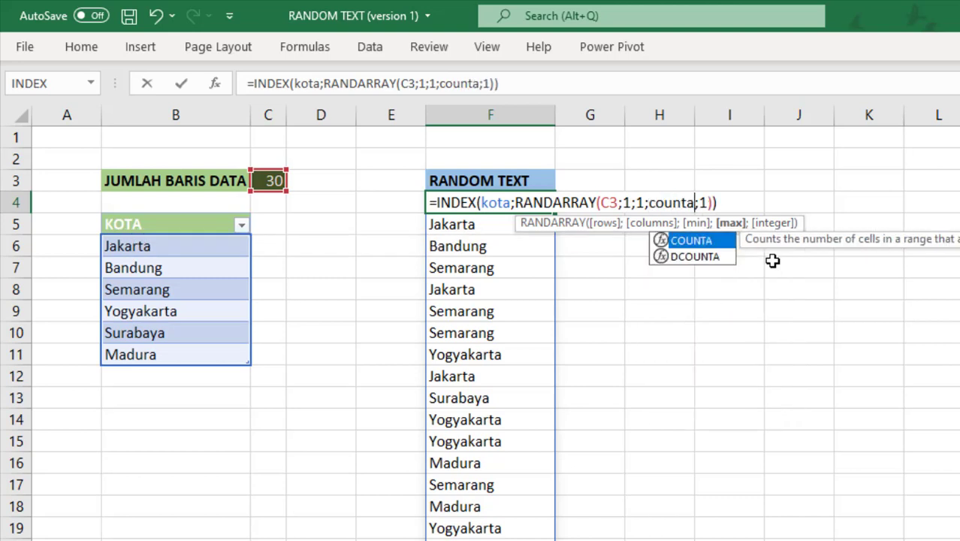
pyautogui.write('(')
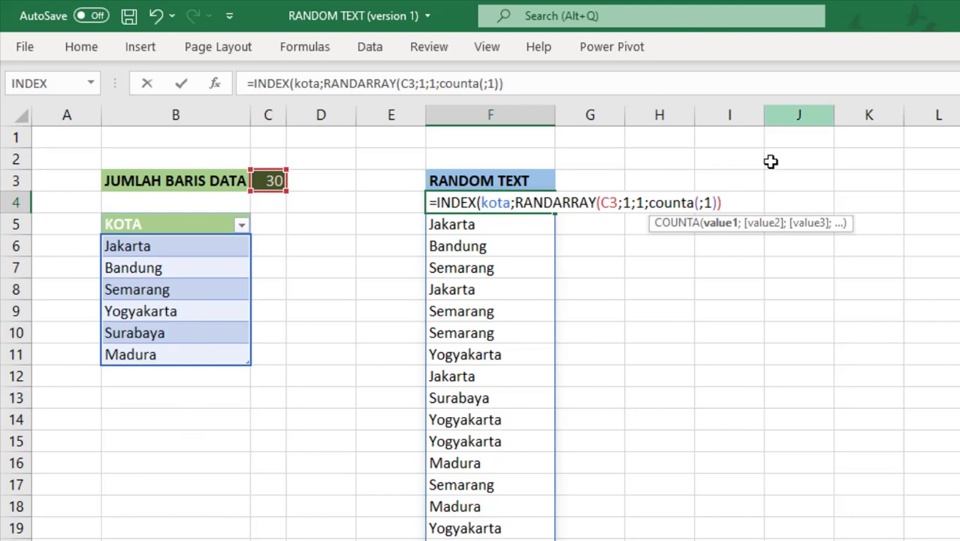
pyautogui.write('kota')
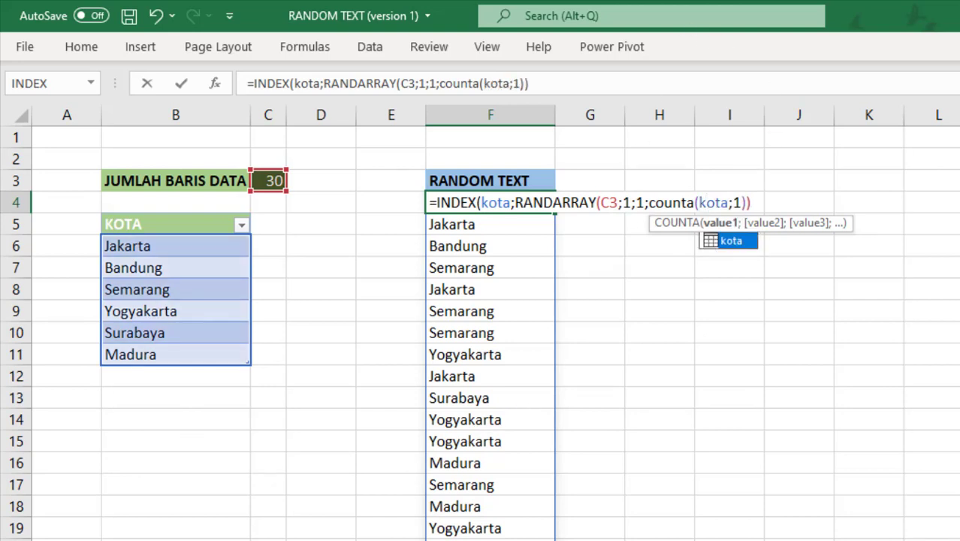
pyautogui.write(')')
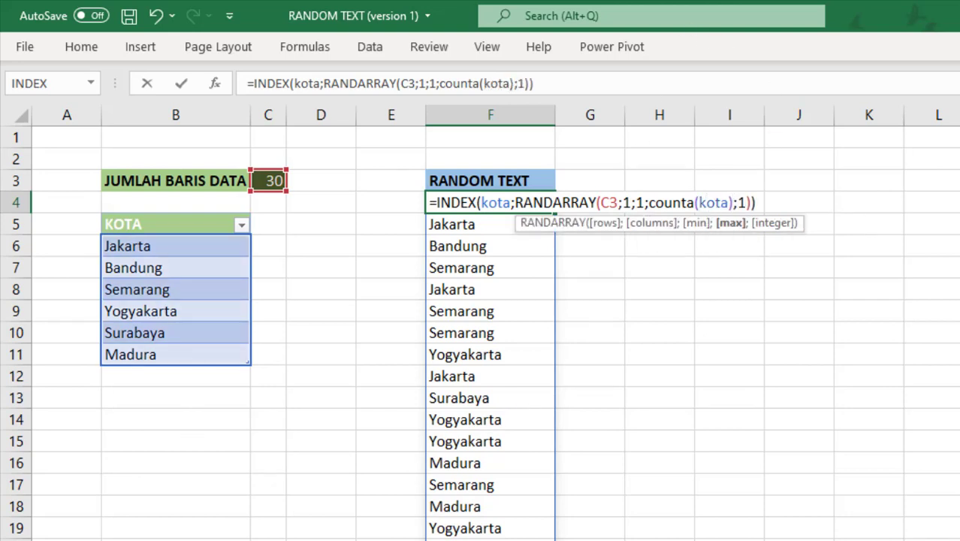
pyautogui.press('Return')
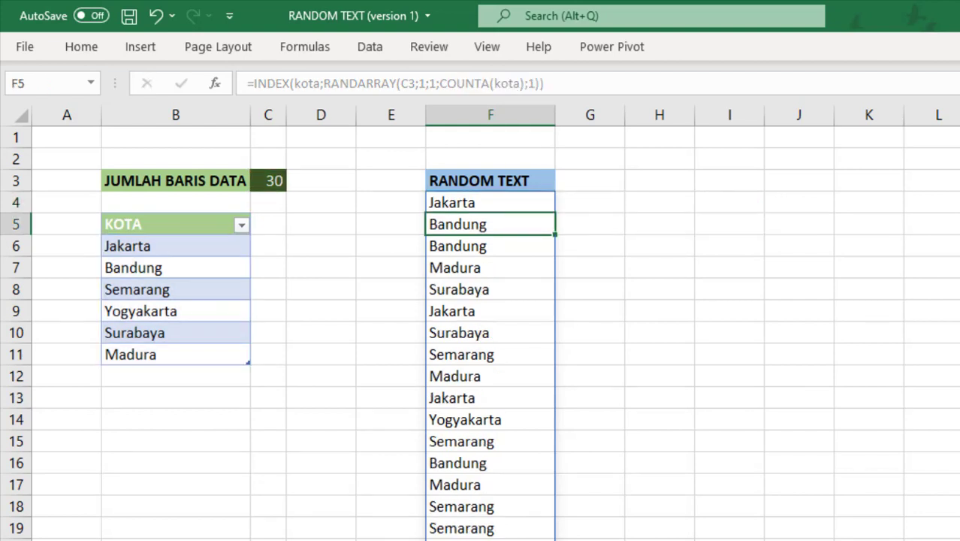
# - Add Riau in B12 and Papua in B13 to the kota table, then check the spilled list
pyautogui.click(187, 377)
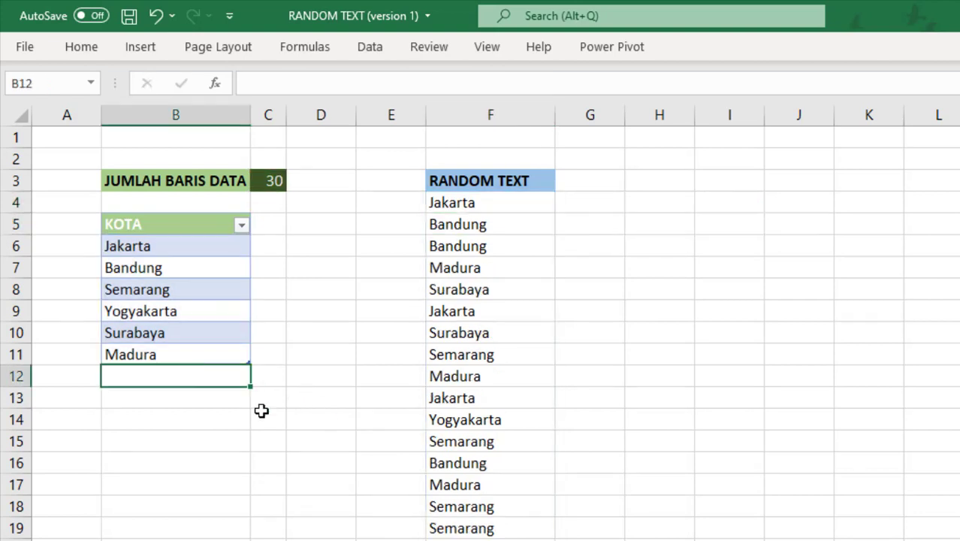
pyautogui.write('Riau')
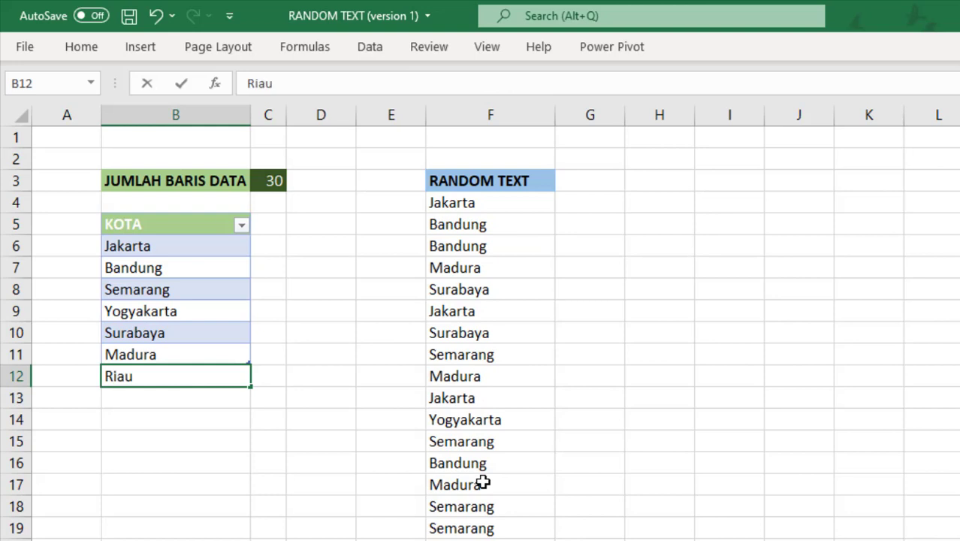
pyautogui.press('Return')
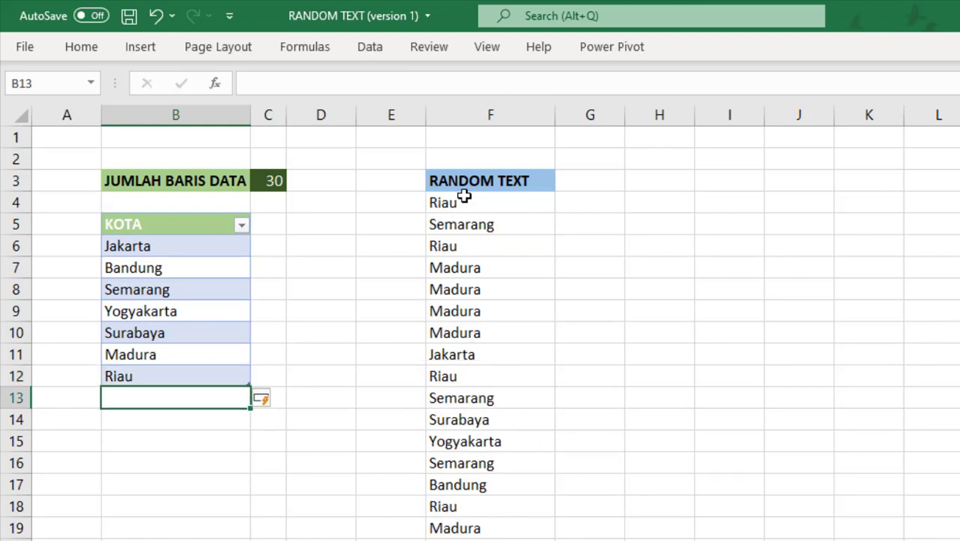
pyautogui.click(464, 199)
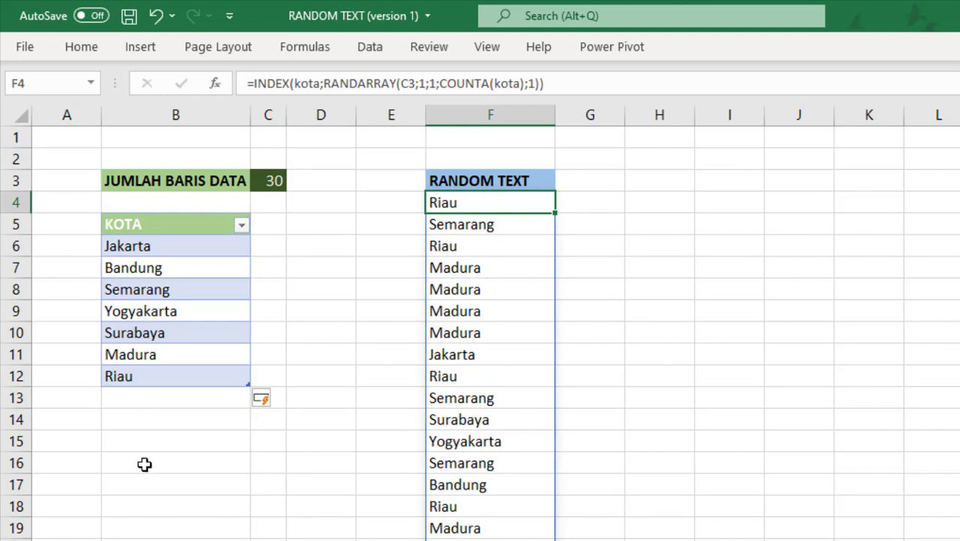
pyautogui.click(128, 398)
pyautogui.write('Papua')
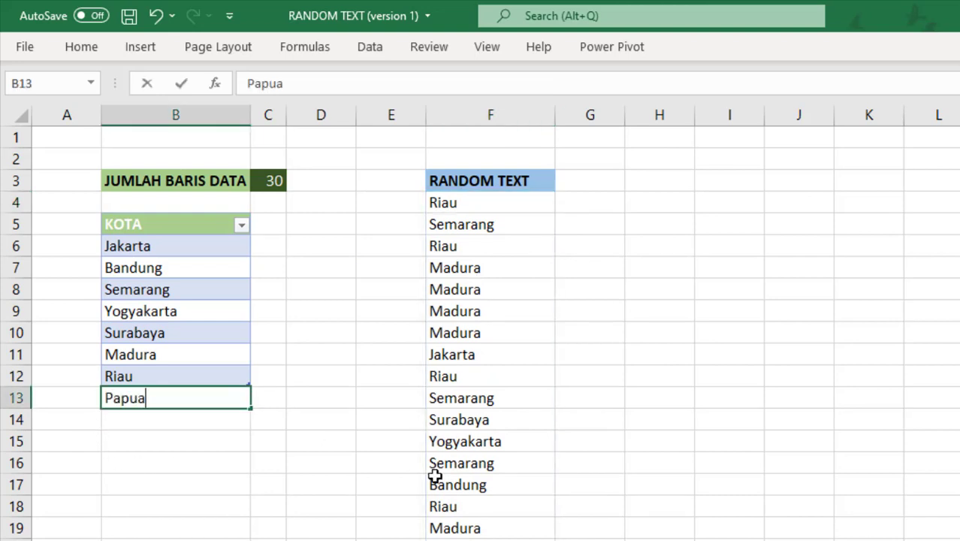
pyautogui.press('Return')
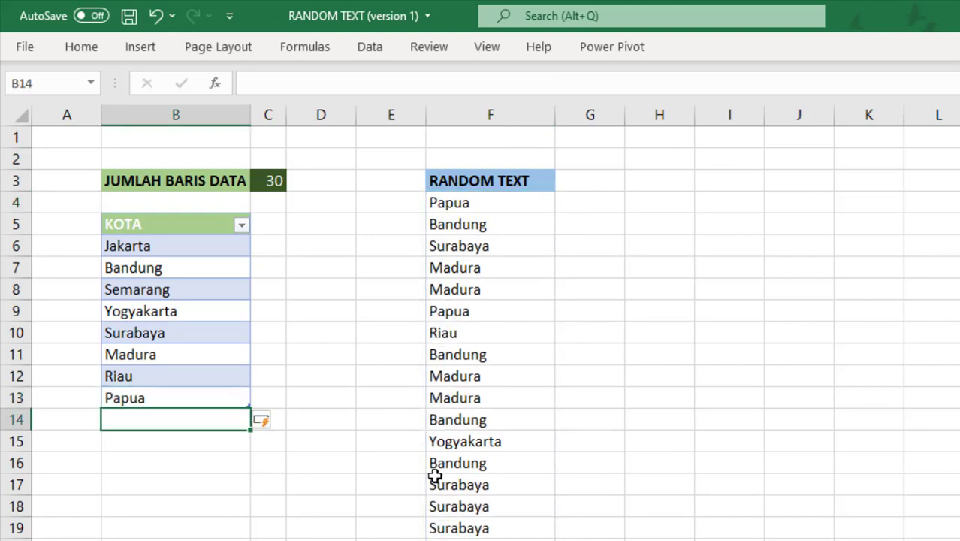
pyautogui.scroll(-2, 473, 405)
pyautogui.scroll(-3, 465, 436)
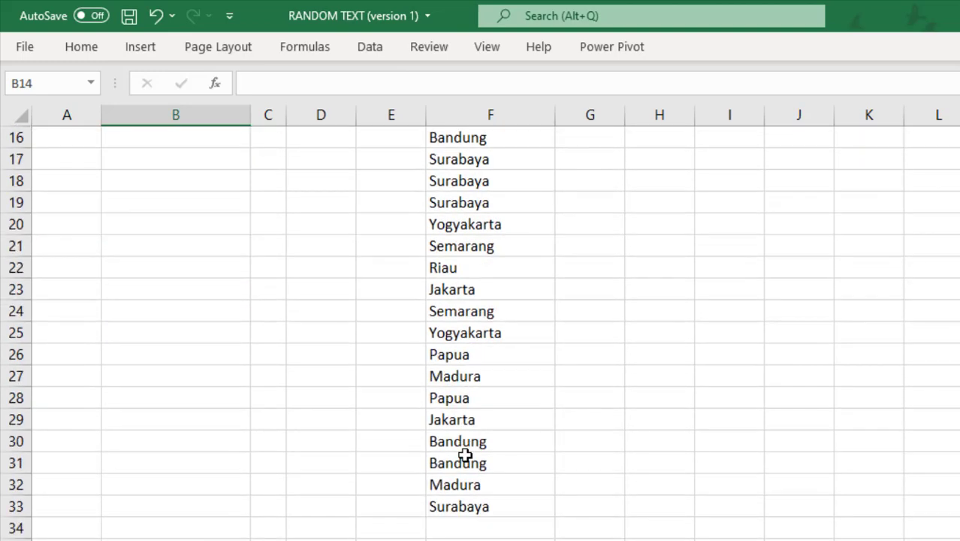
pyautogui.scroll(4, 464, 450)
pyautogui.scroll(2, 466, 454)
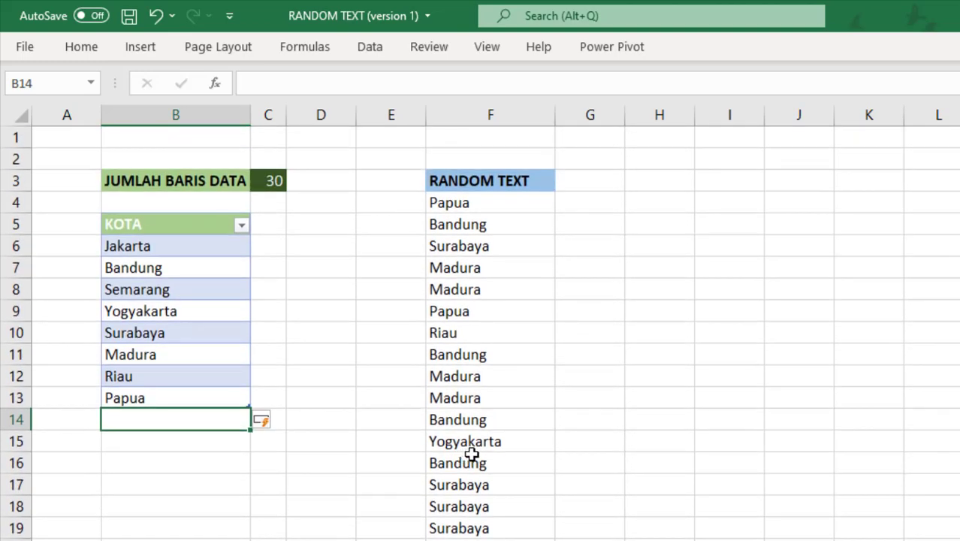
pyautogui.click(471, 205)
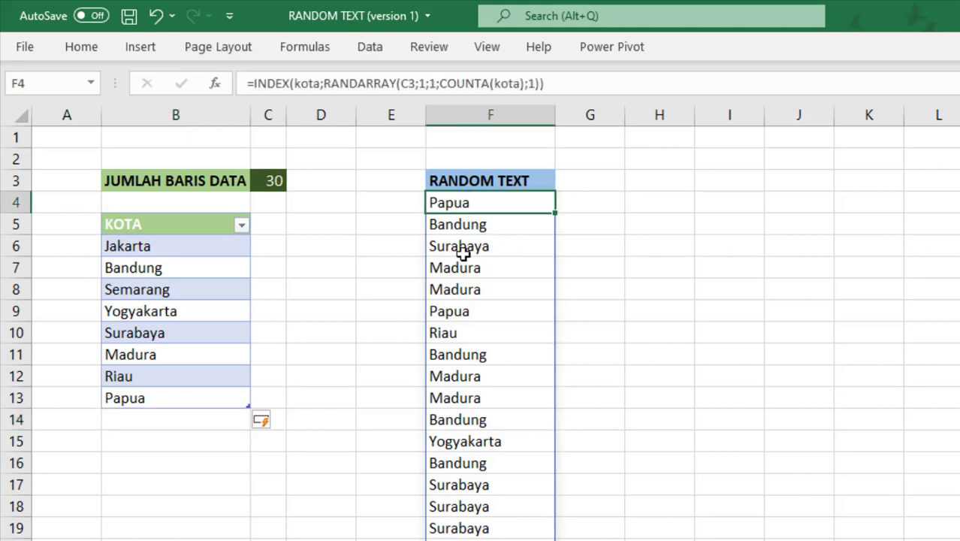
pyautogui.click(175, 263)
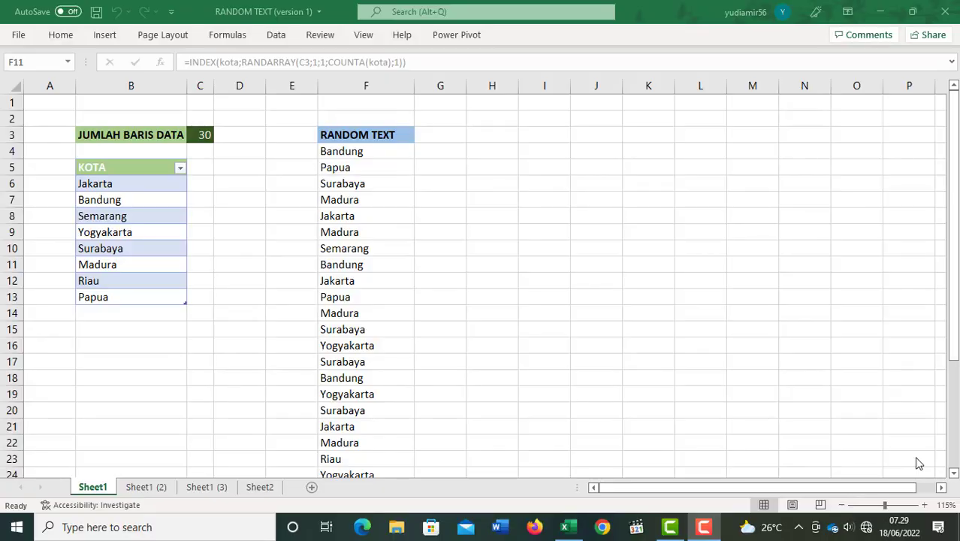